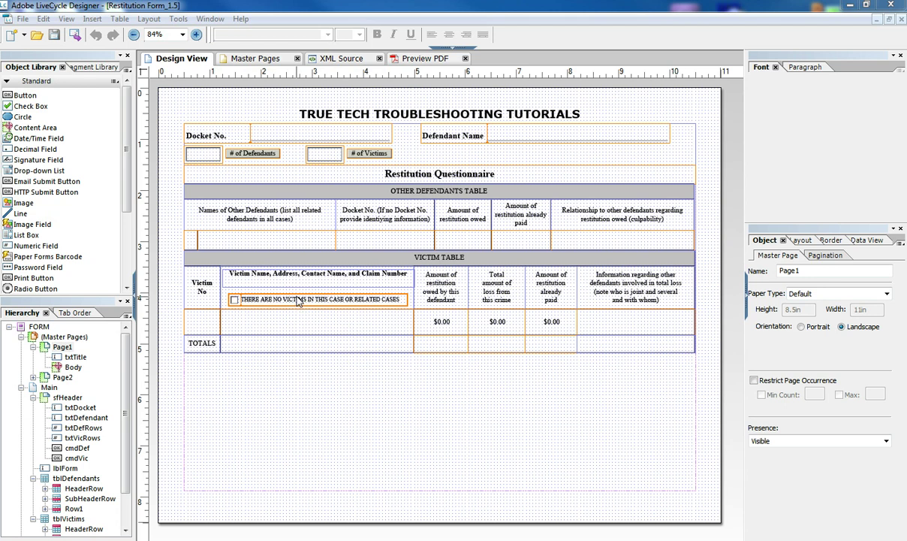
Look over the master page layouts, then return to the main form layout.
left_click(248, 59)
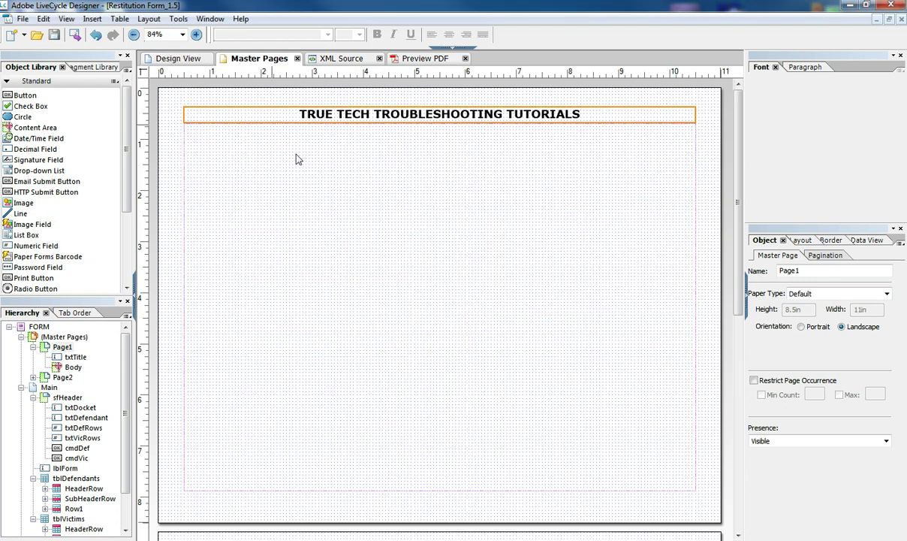
scroll(361, 248, "down", 3)
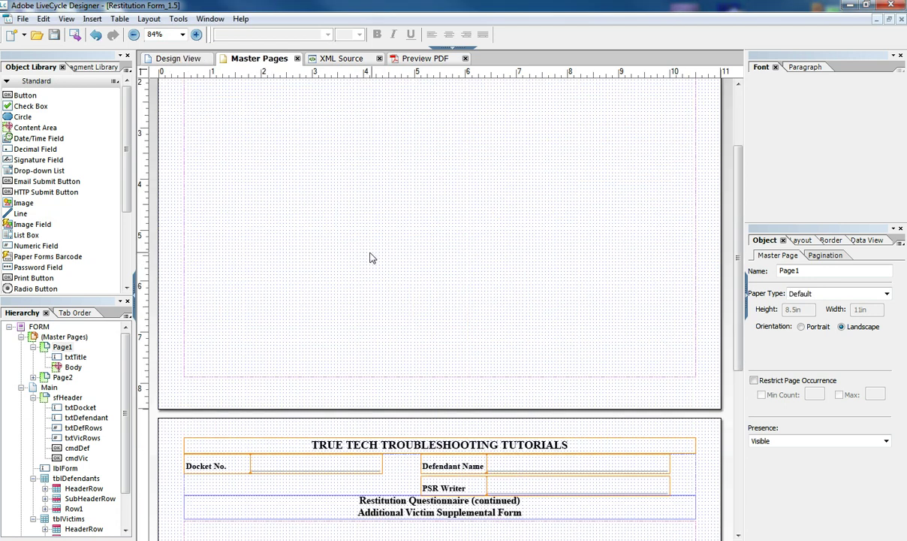
left_click(182, 59)
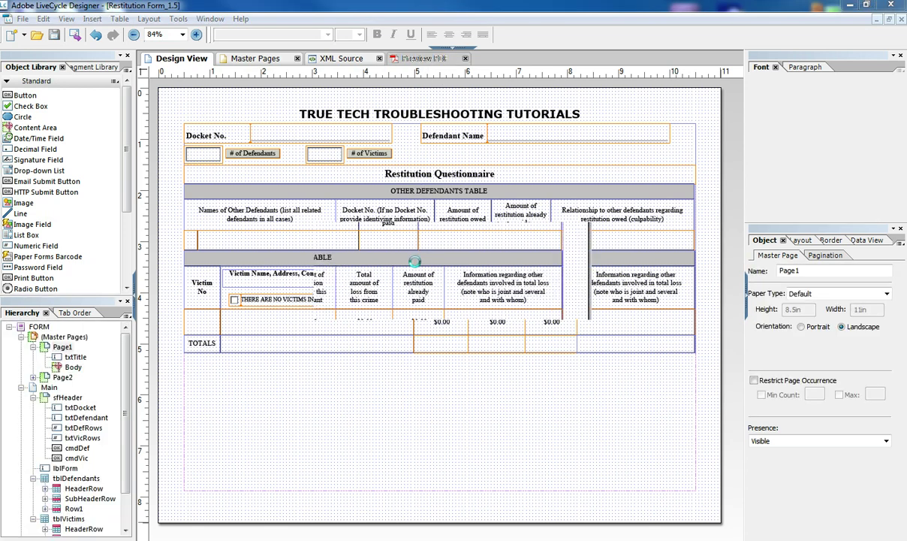
Preview the form as a PDF and fill in a defendant name and docket number 0330320.
left_click(413, 59)
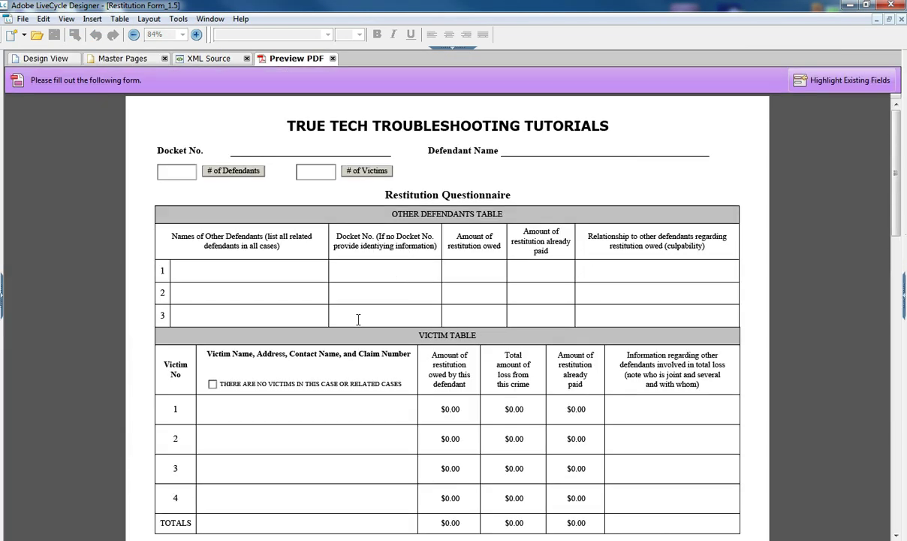
scroll(358, 318, "down", 1)
scroll(359, 318, "up", 1)
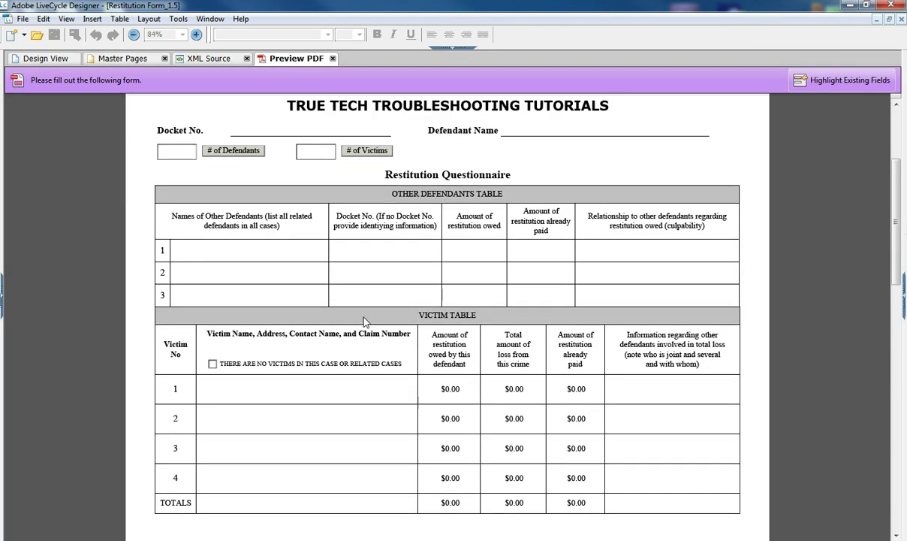
left_click(541, 130)
type("dadfasdf")
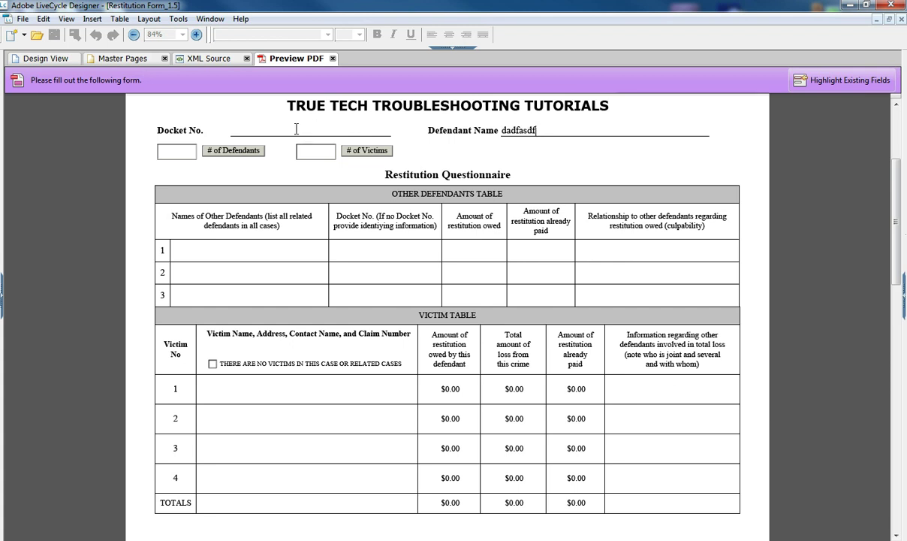
key("shift+Tab")
type("0330320")
Enter 5 as # of Defendants to grow the Other Defendants table to five rows.
left_click(182, 150)
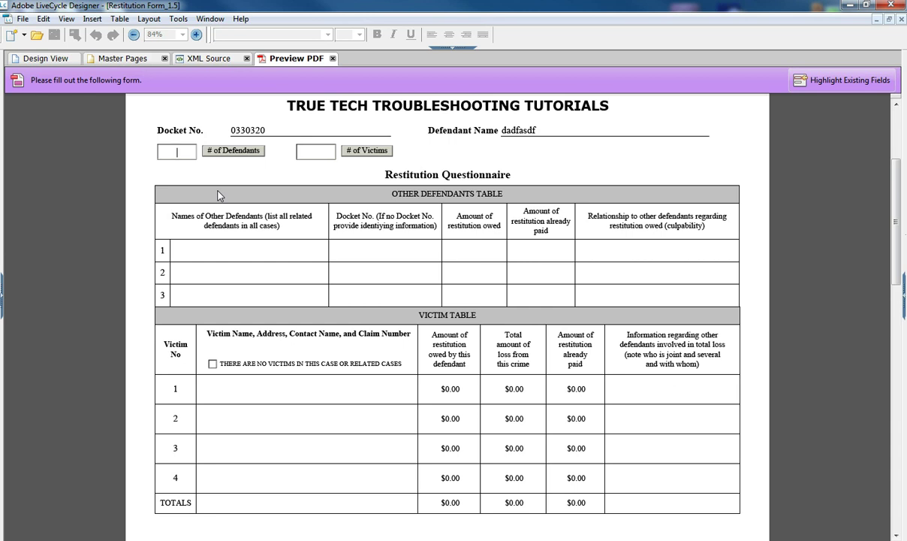
type("5")
left_click(239, 150)
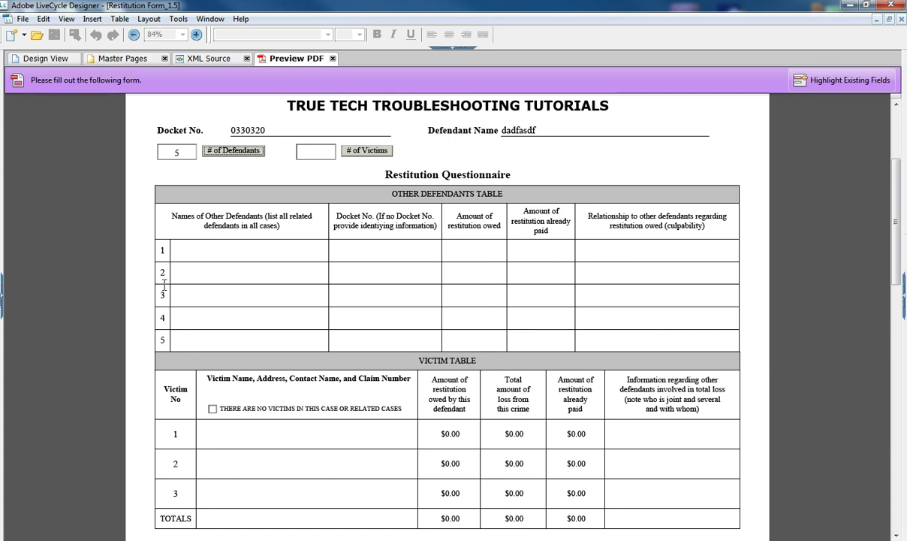
left_click(309, 151)
Set # of Victims to 20 and scroll through the added supplemental victim pages and totals.
scroll(350, 233, "down", 1)
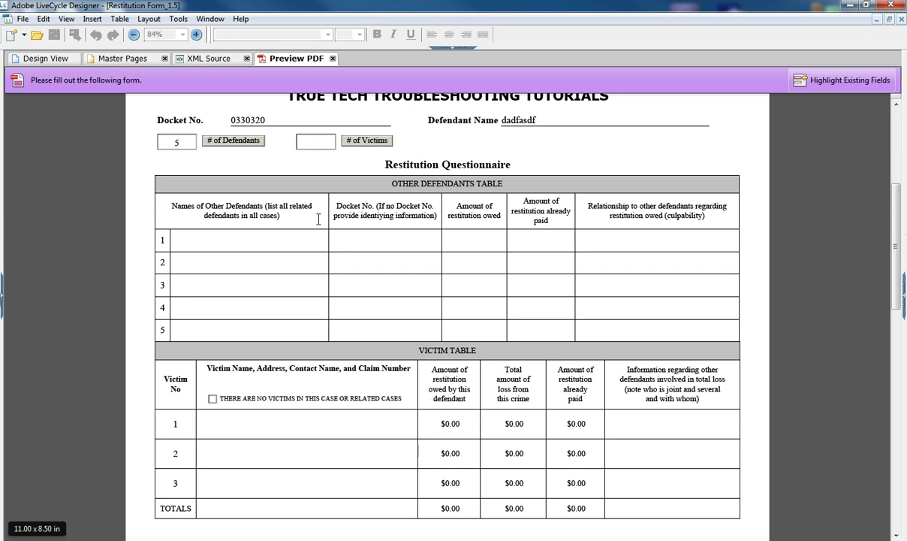
type("20")
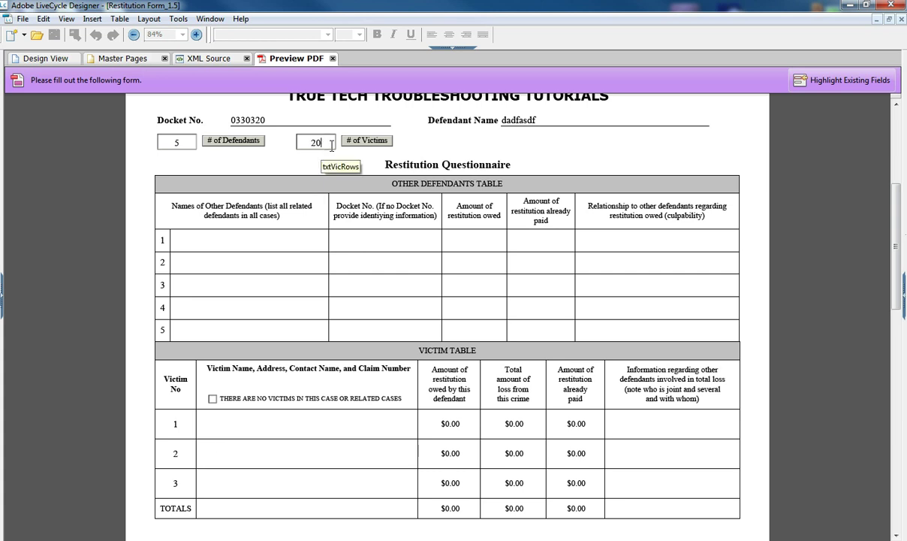
left_click(368, 141)
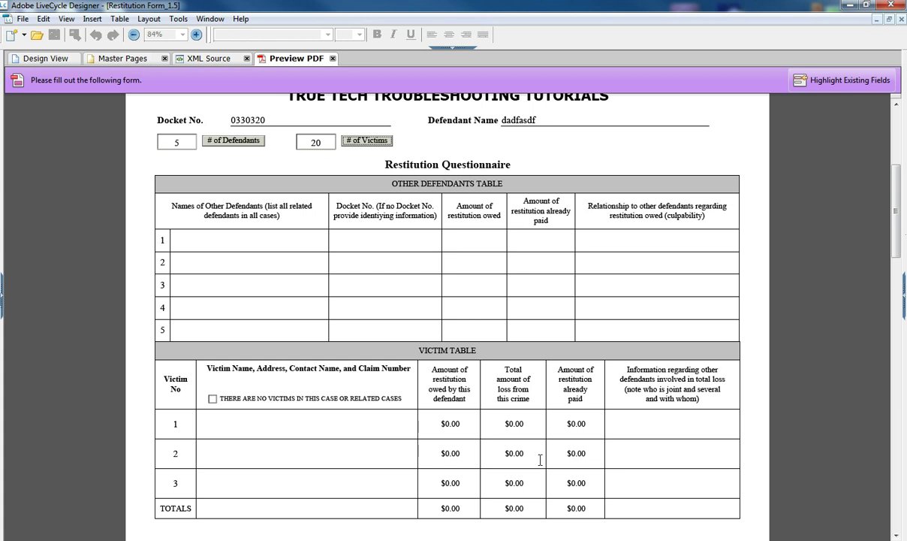
scroll(550, 444, "down", 1)
scroll(550, 444, "down", 5)
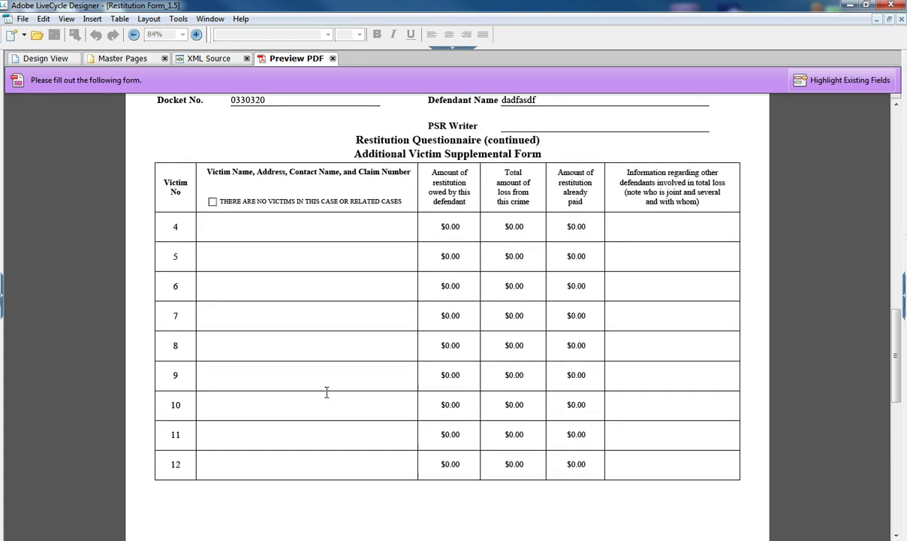
scroll(328, 395, "down", 5)
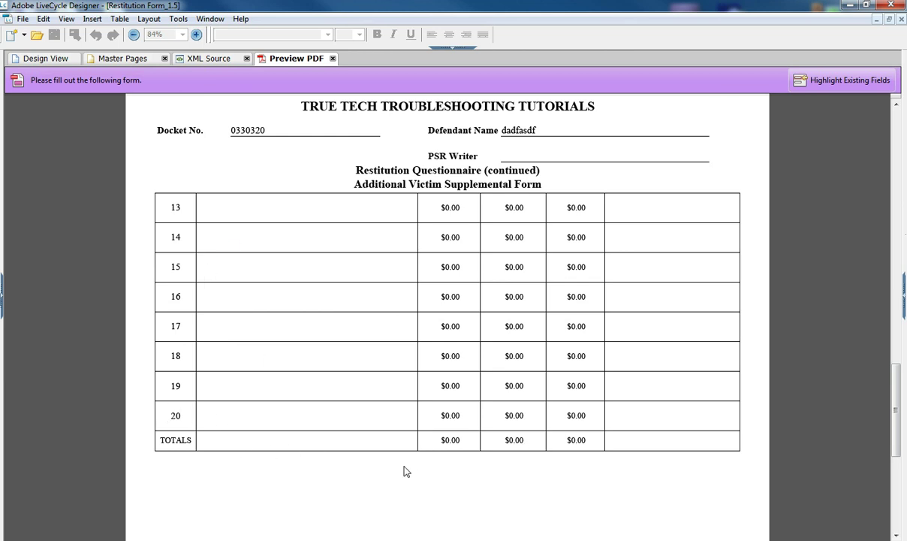
scroll(398, 470, "up", 10)
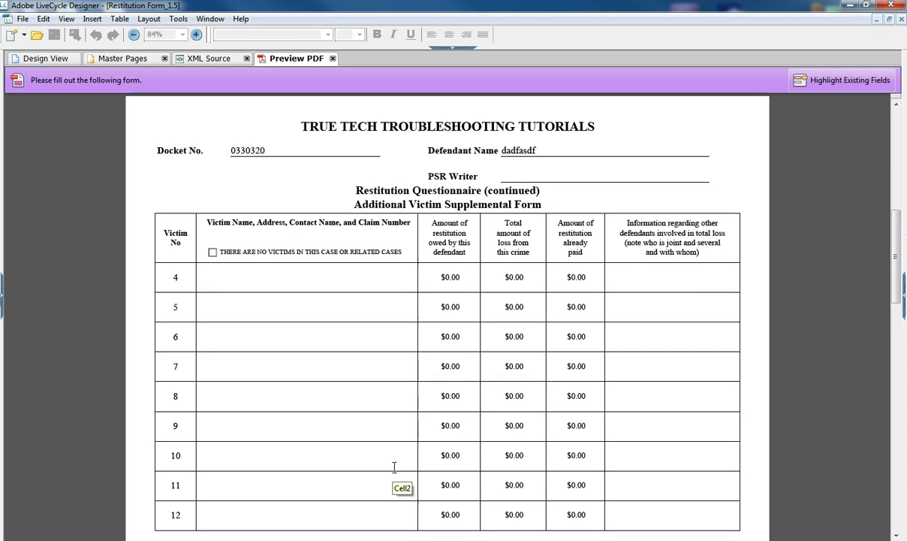
scroll(394, 467, "up", 1)
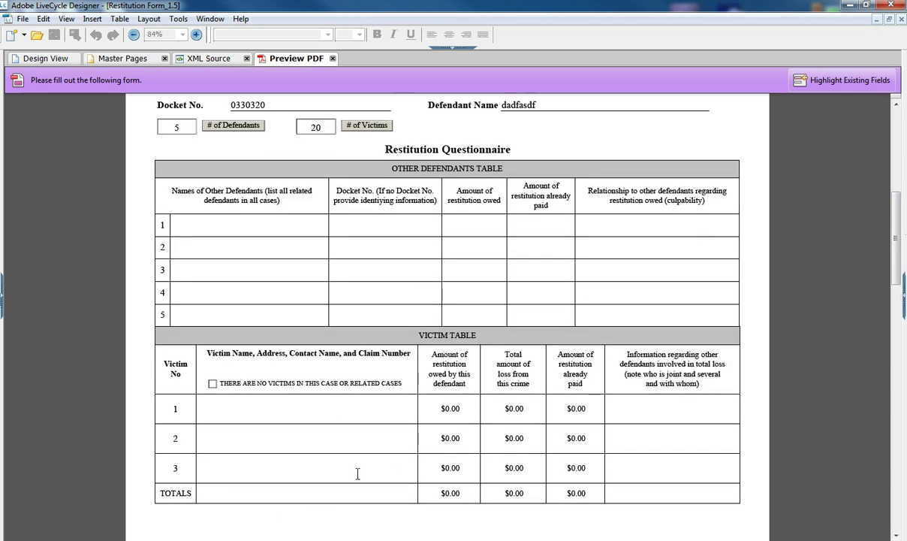
Enter victim 1's amounts: 10 owed, 100 total loss, 1000 already paid.
left_click(450, 407)
double_click(451, 408)
type("10")
key("Tab")
type("100")
key("Tab")
type("1000")
key("Tab")
Enter 200 as victim 2's total loss and type a name for victim 1.
left_click(526, 442)
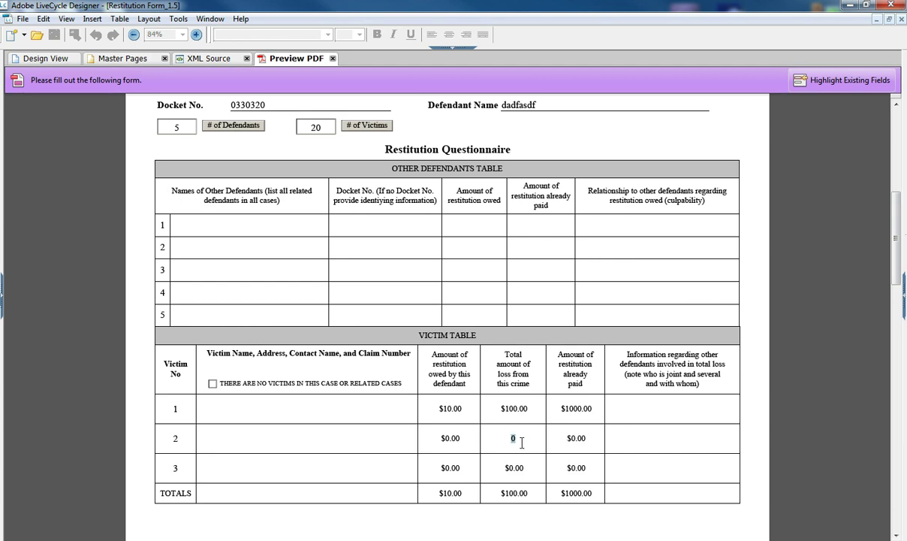
type("200")
key("Tab")
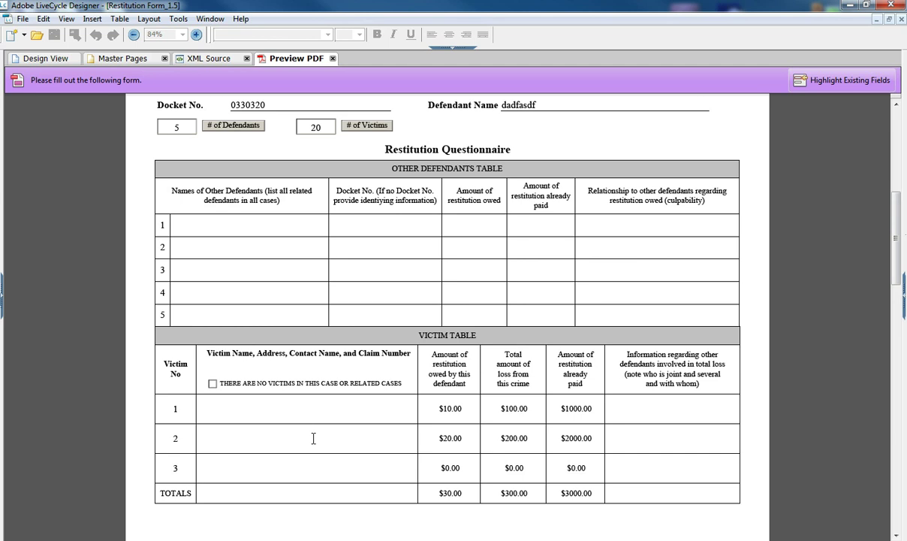
left_click(296, 414)
type("asdfasdf")
Enter 1 in victim 16's three amount fields, bringing totals to $40.00, $310.00 and $3010.00.
scroll(898, 300, "down", 1)
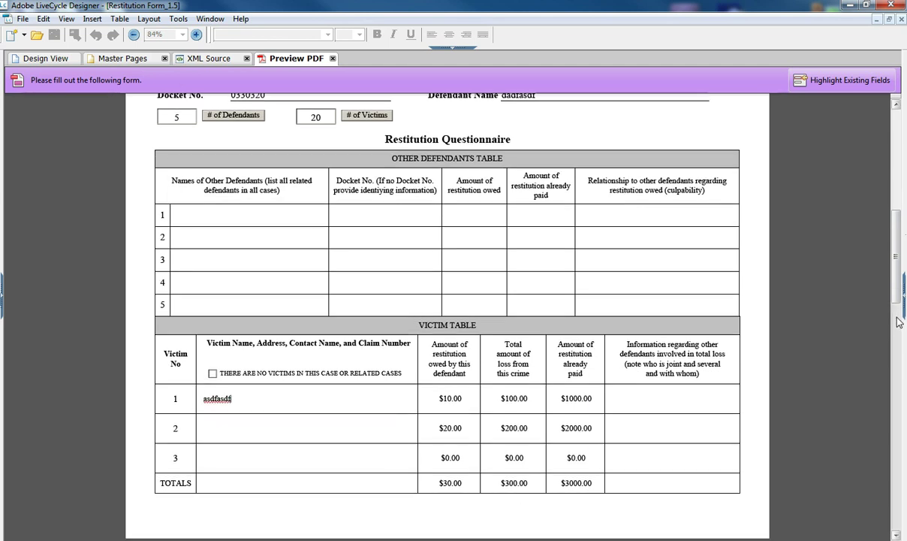
left_click_drag(899, 301, 899, 418)
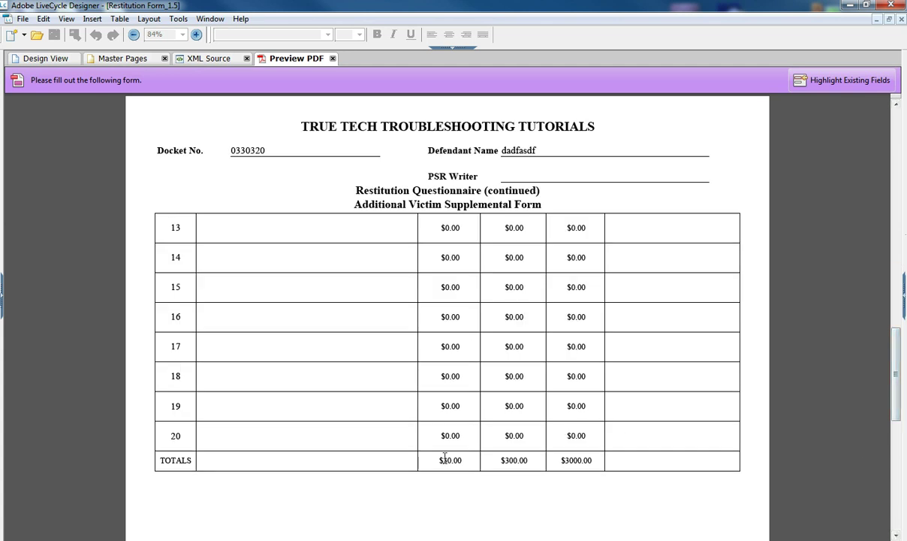
left_click_drag(447, 460, 560, 464)
left_click(284, 312)
key("Tab")
type("p")
scroll(399, 315, "down", 1)
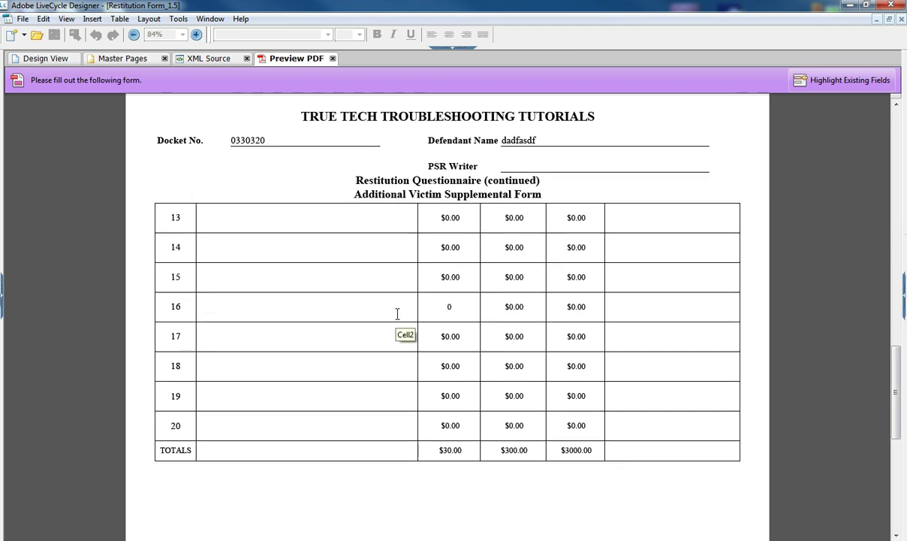
type("1")
key("Tab")
type("1")
key("Tab")
type("1")
key("Tab")
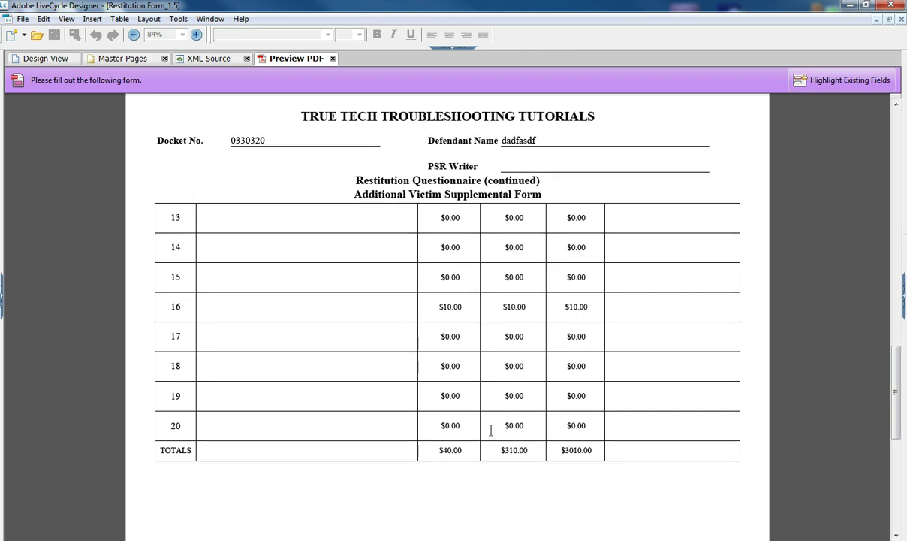
left_click_drag(898, 361, 898, 235)
scroll(713, 353, "up", 10)
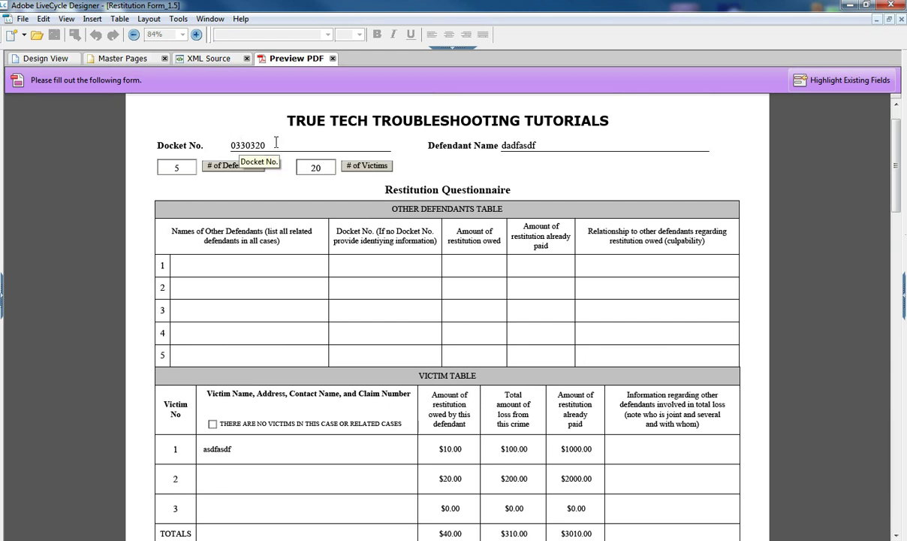
Review the victim totals, then set # of Defendants to 2 to shrink that table.
scroll(494, 335, "down", 1)
scroll(494, 335, "down", 10)
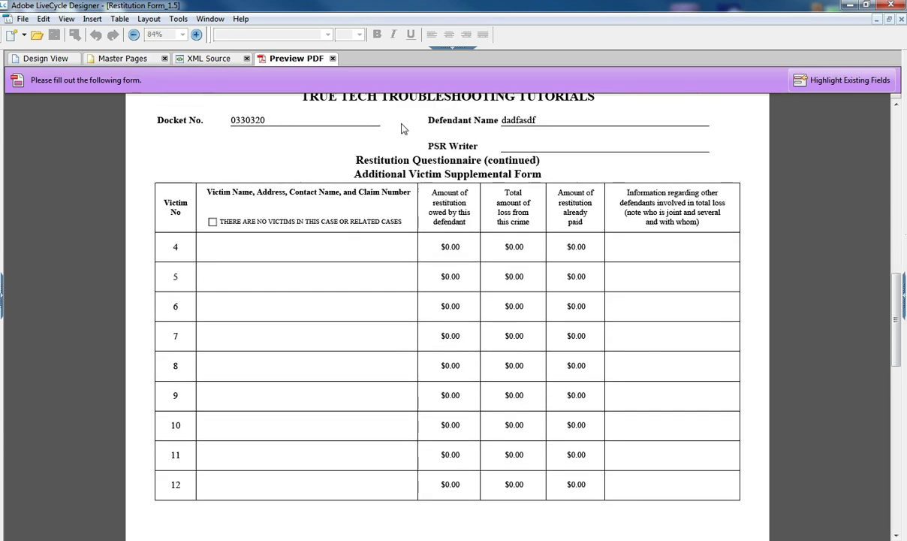
scroll(419, 125, "up", 11)
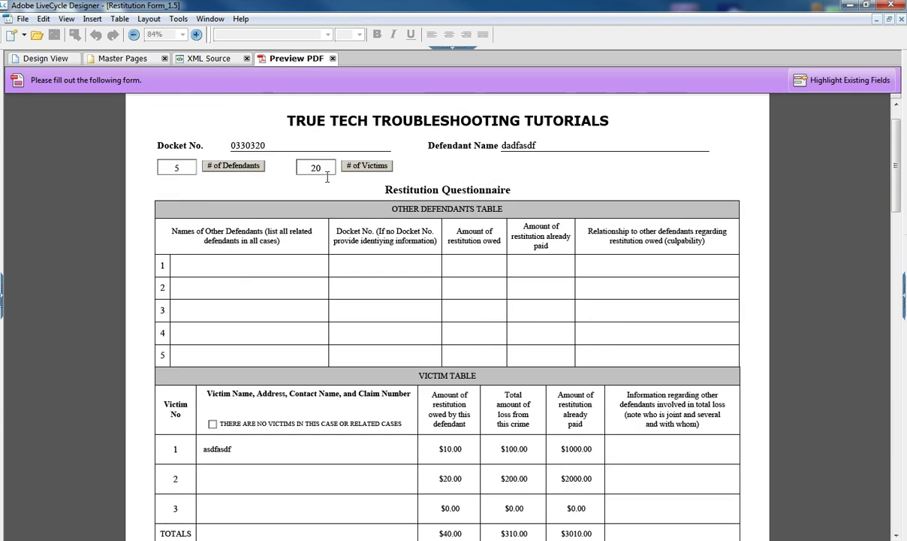
double_click(182, 167)
type("2")
left_click(238, 166)
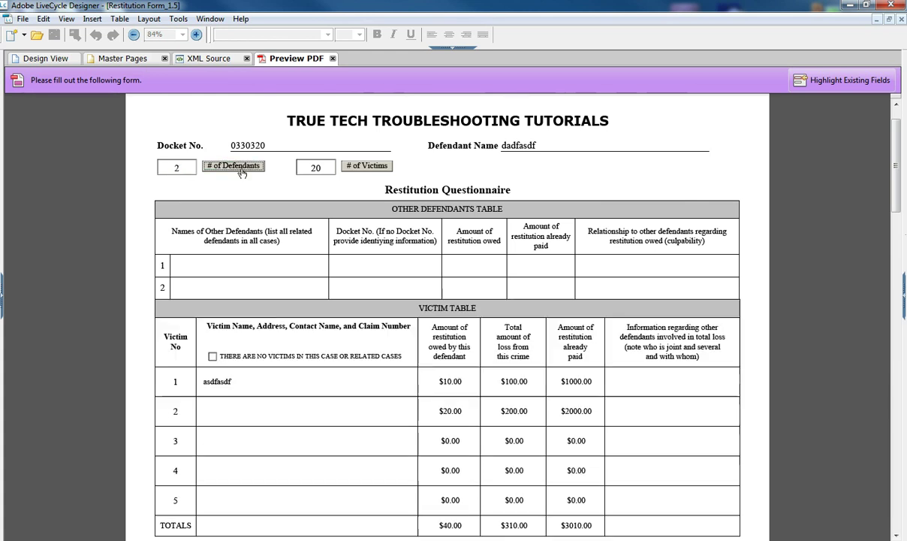
Resize the Victim table to 10 rows, dropping totals to $30.00, $300.00 and $3000.00.
double_click(304, 167)
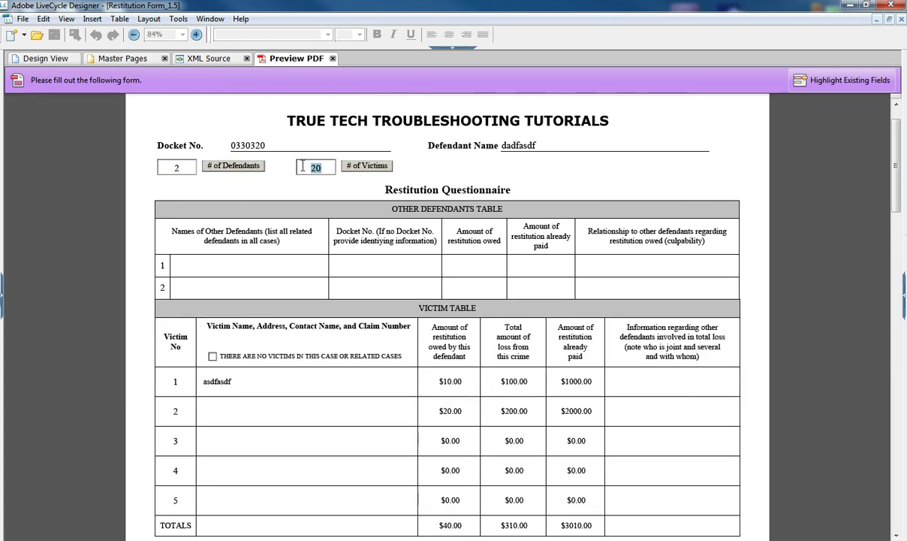
type("10")
left_click(366, 165)
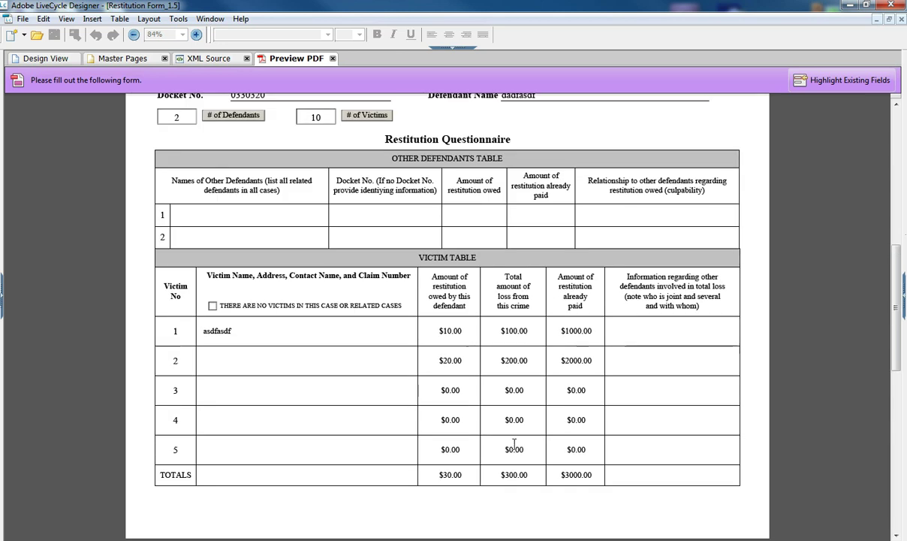
scroll(513, 446, "up", 1)
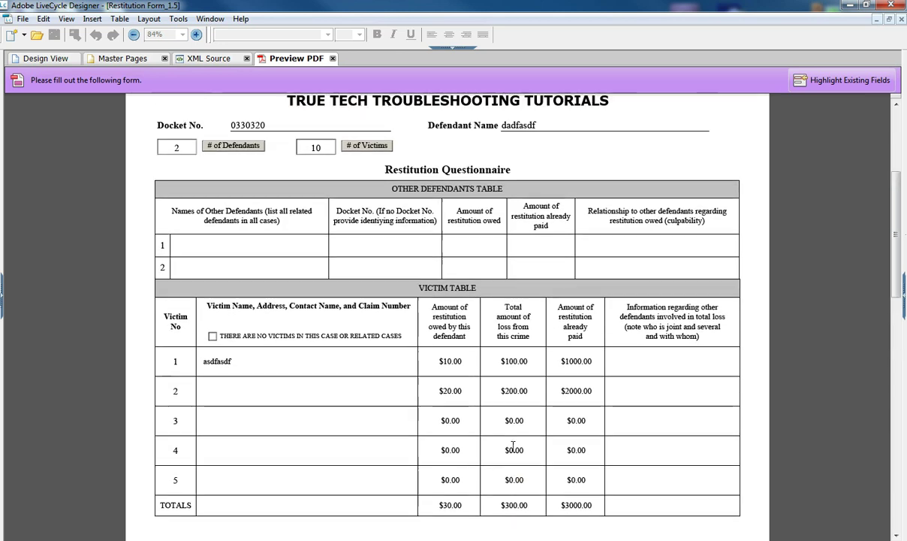
Return to the design layout and enlarge the Hierarchy panel to show more items.
left_click(40, 57)
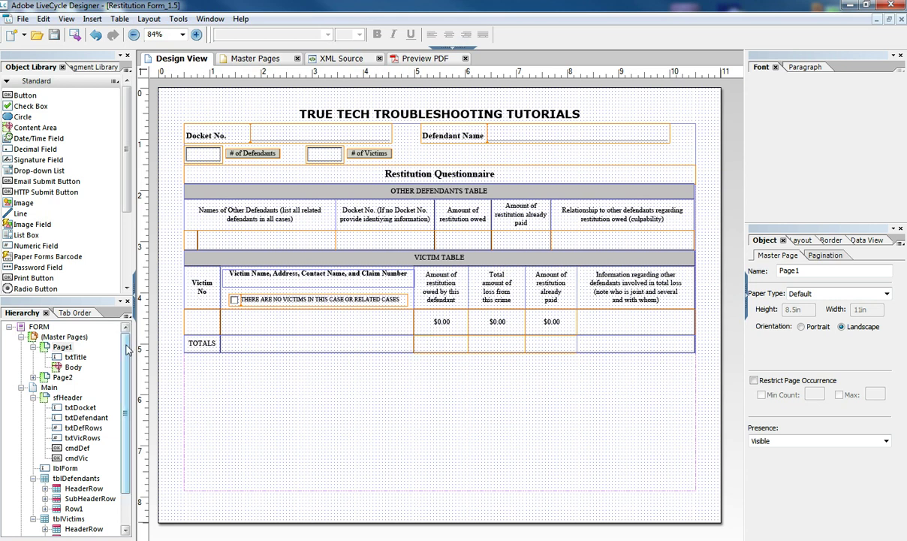
scroll(128, 350, "down", 2)
scroll(127, 350, "up", 2)
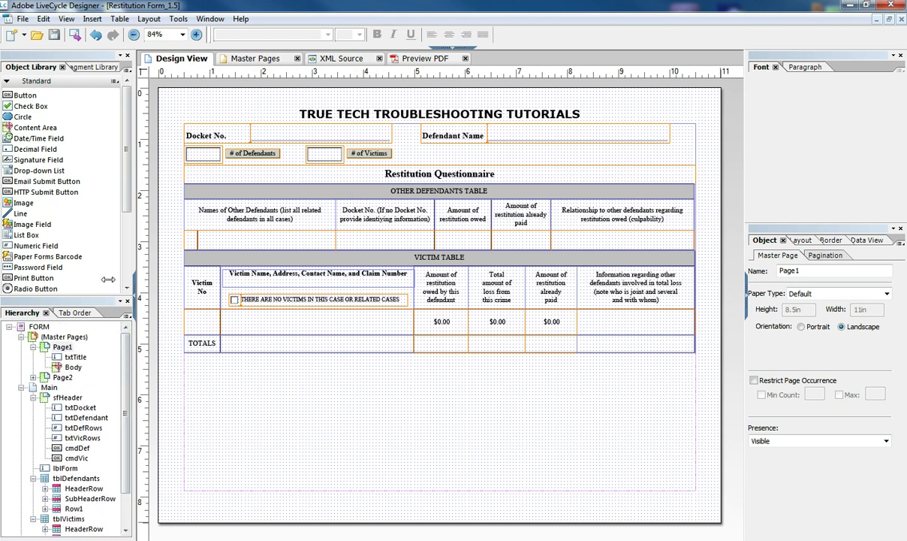
left_click_drag(108, 300, 105, 243)
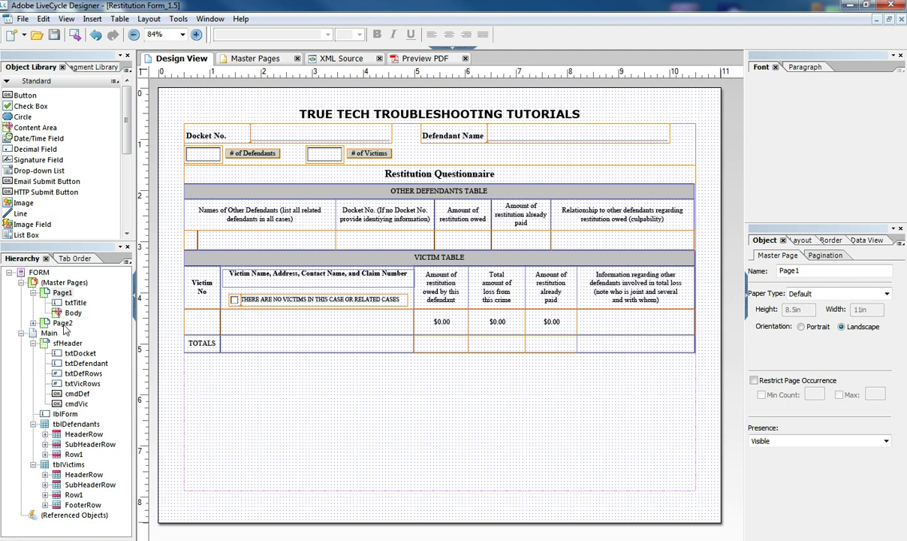
Show the Master Pages, selecting Page1's and Page2's Body areas and Page2's title field.
left_click(245, 60)
scroll(697, 300, "up", 3)
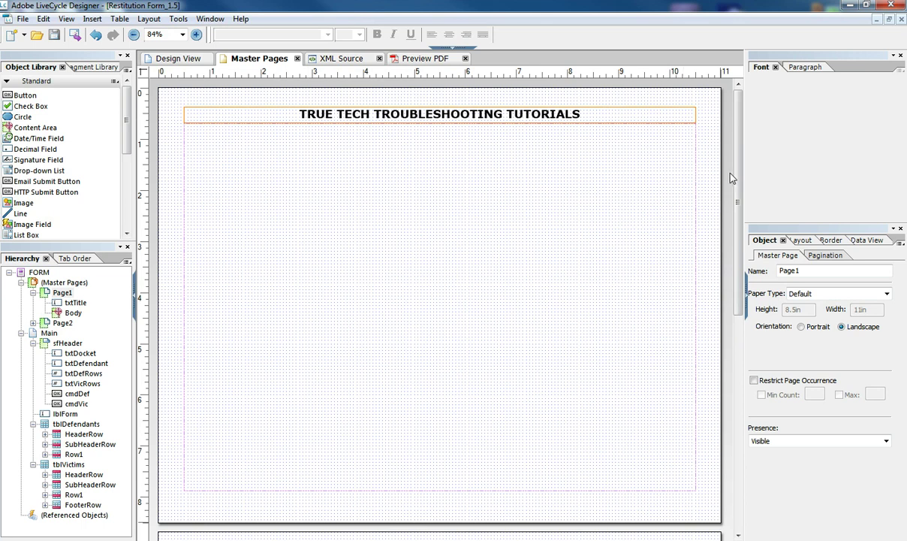
left_click(696, 143)
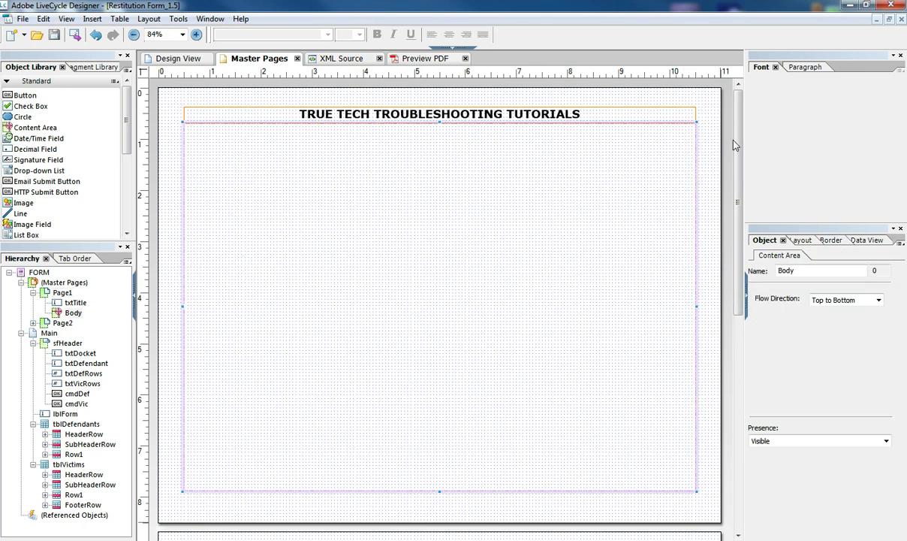
left_click_drag(741, 151, 743, 358)
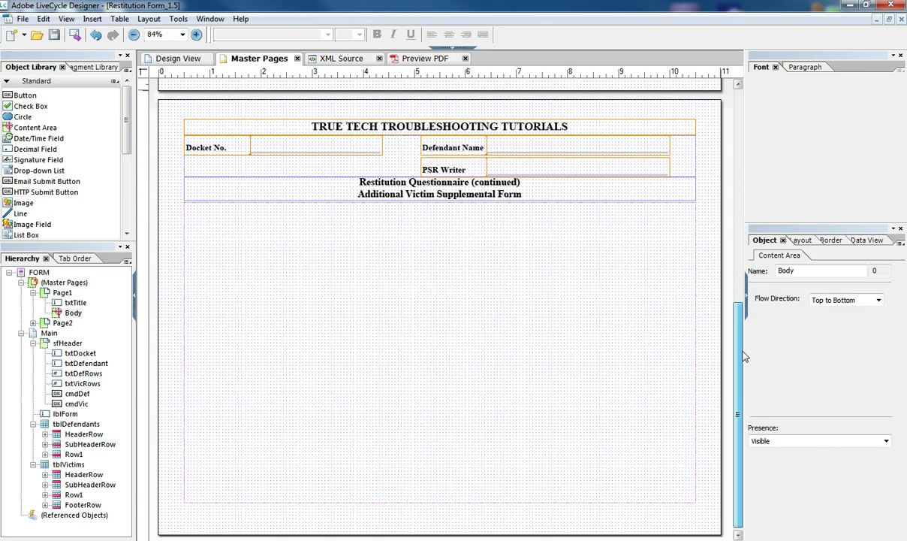
left_click(697, 262)
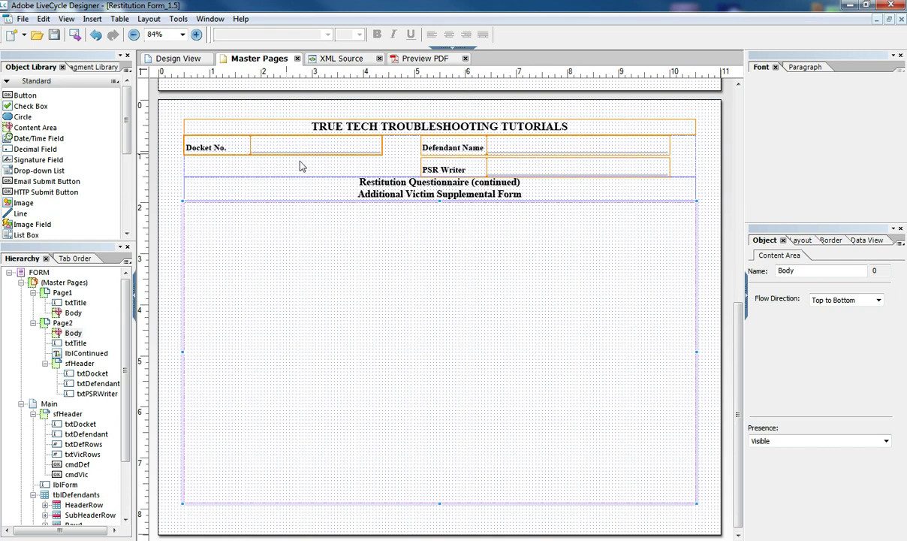
left_click(481, 130)
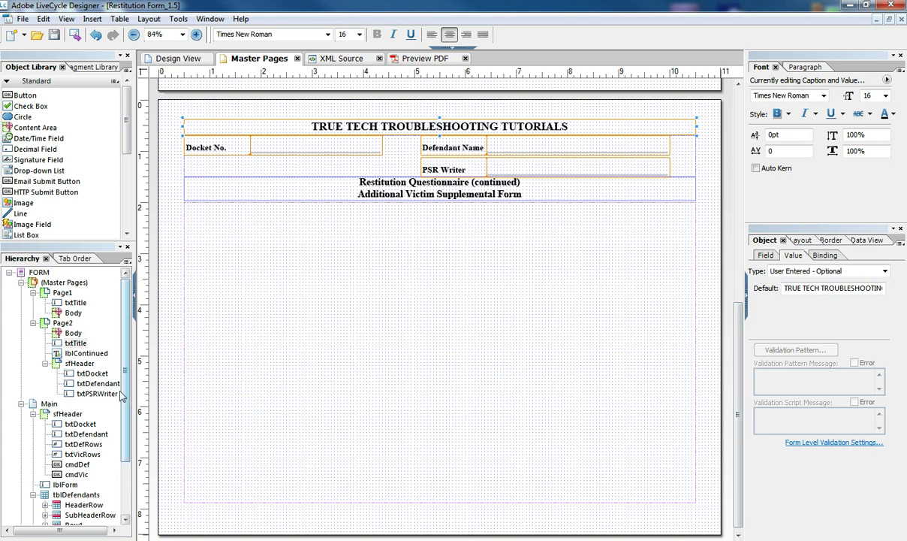
Inspect the Pagination settings of the Main subform, Page1's Body and the victim table.
left_click(47, 404)
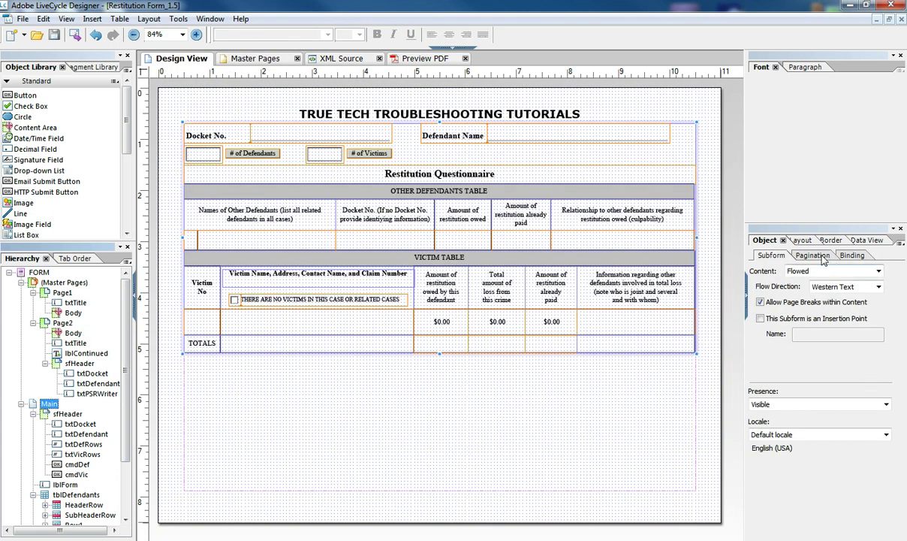
left_click(825, 256)
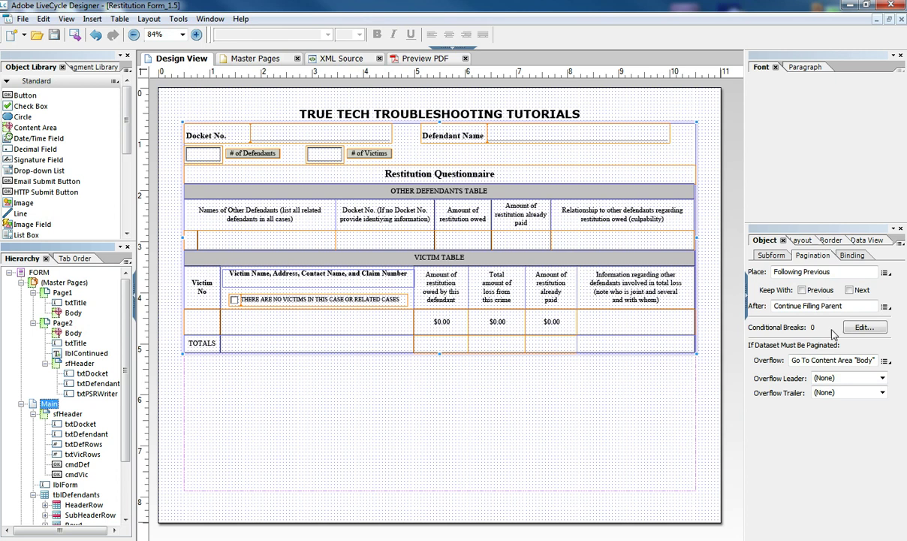
left_click(73, 313)
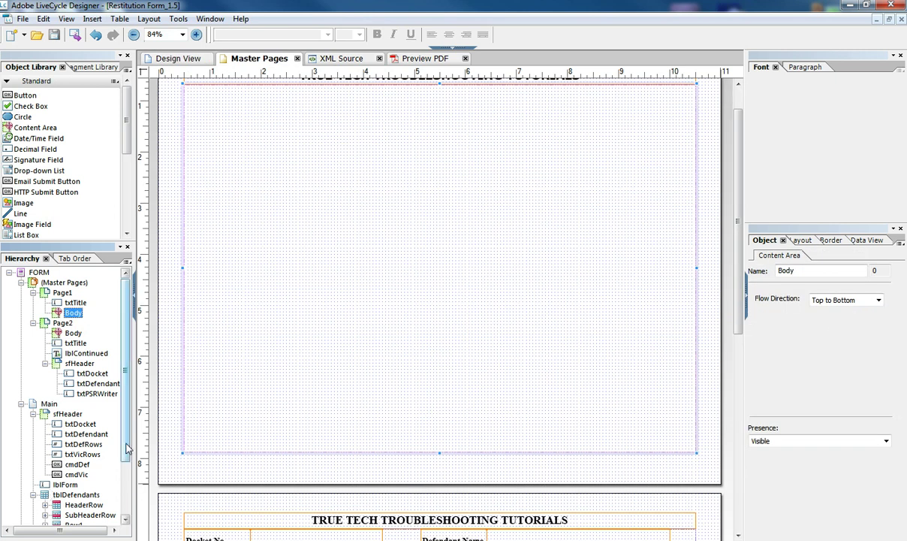
scroll(116, 488, "down", 3)
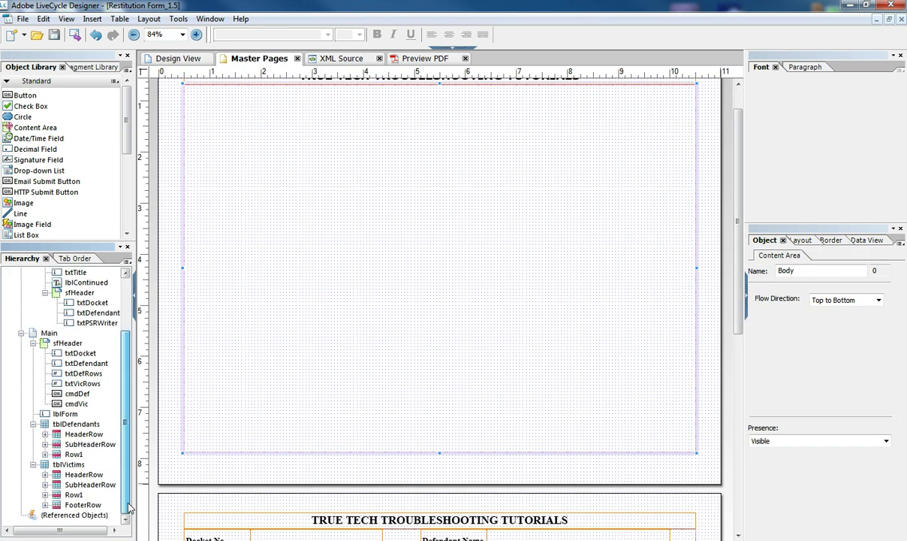
left_click(68, 464)
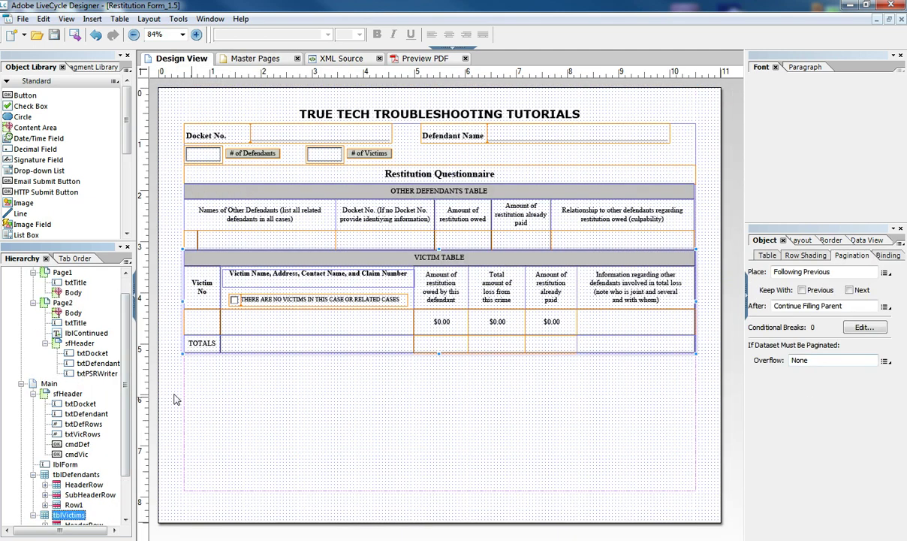
left_click(49, 383)
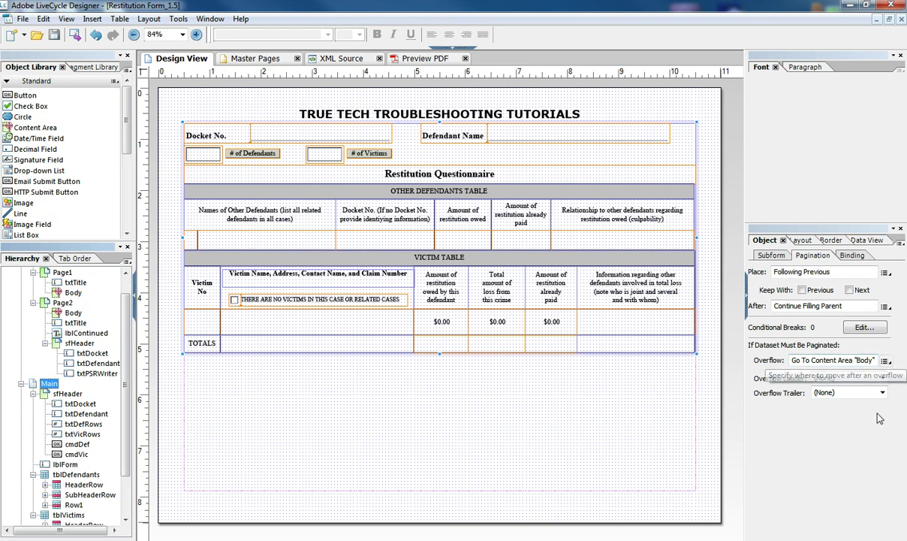
Confirm Main overflows to content area 'Body' without changing it, then preview the PDF.
left_click(886, 361)
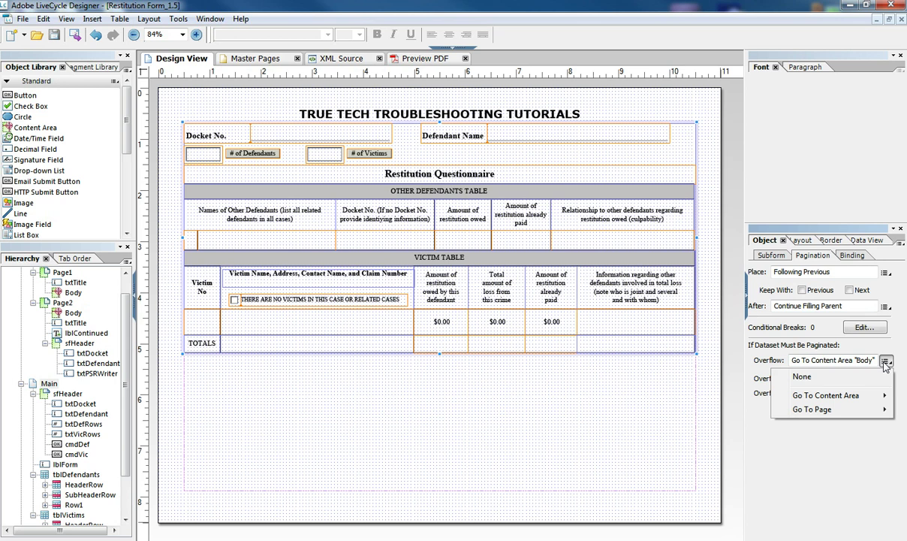
mouse_move(873, 398)
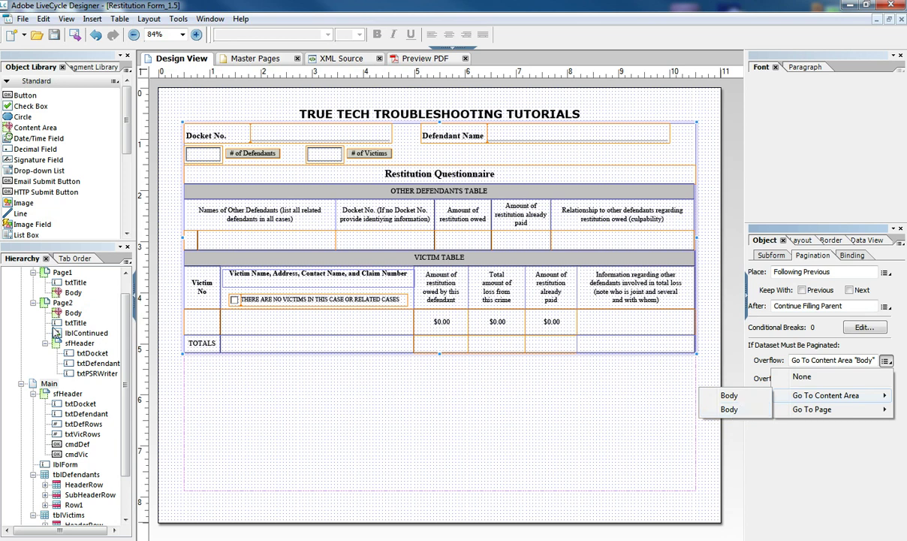
left_click(781, 505)
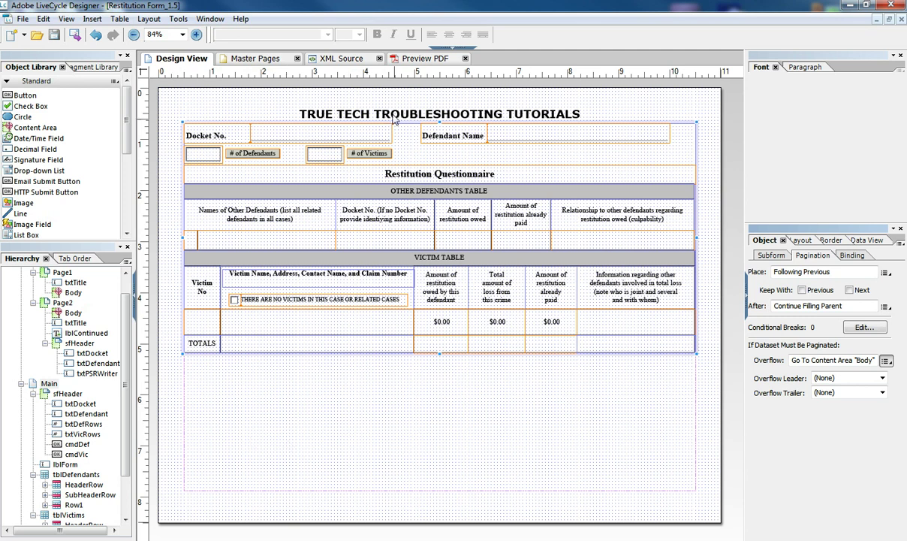
left_click(406, 60)
Change # of Victims to 3 and check that the Victim table now has three rows.
left_click_drag(899, 380, 899, 112)
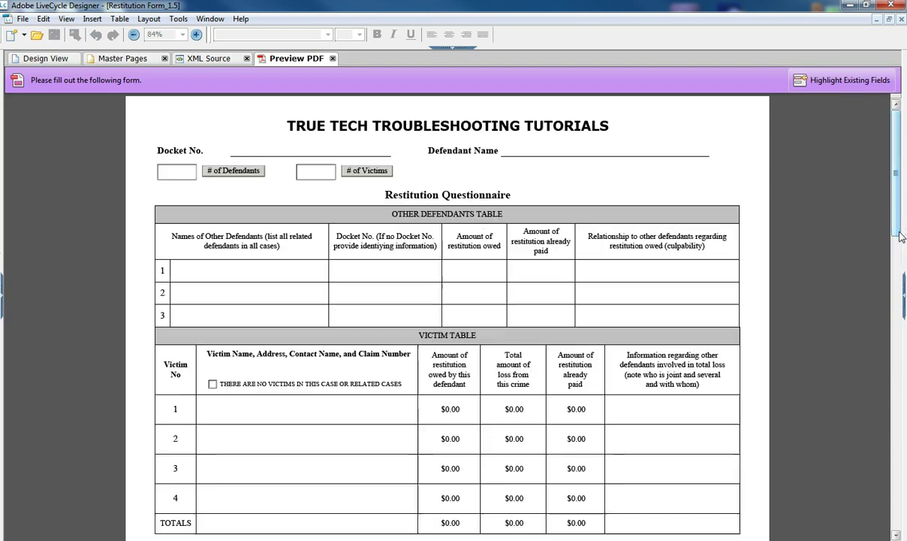
left_click(327, 173)
type("4")
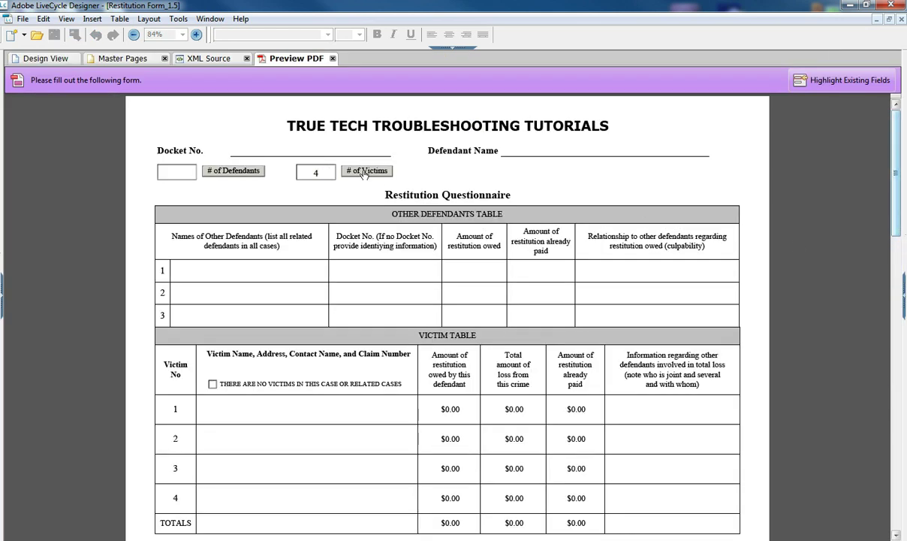
double_click(299, 169)
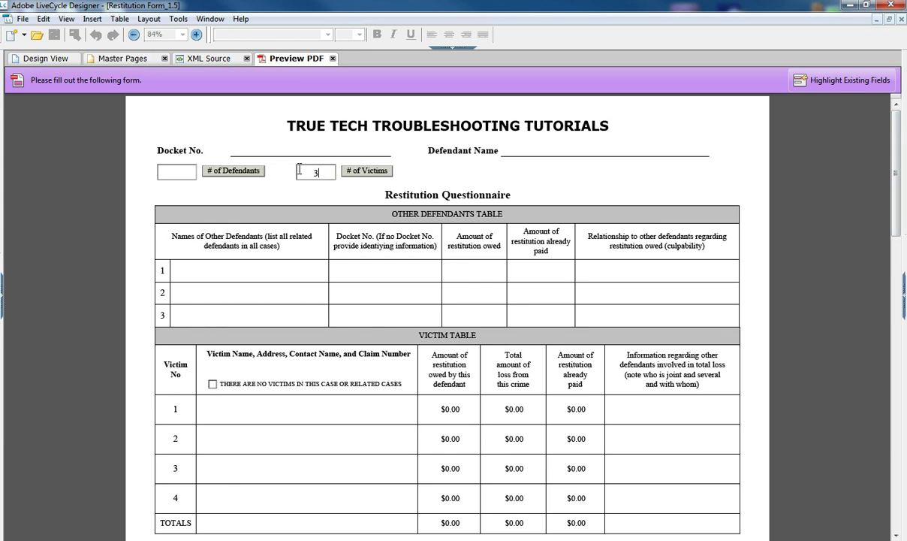
type("3")
key("Tab")
scroll(900, 374, "down", 1)
scroll(900, 373, "down", 2)
scroll(901, 373, "up", 3)
scroll(905, 445, "down", 2)
scroll(904, 446, "up", 2)
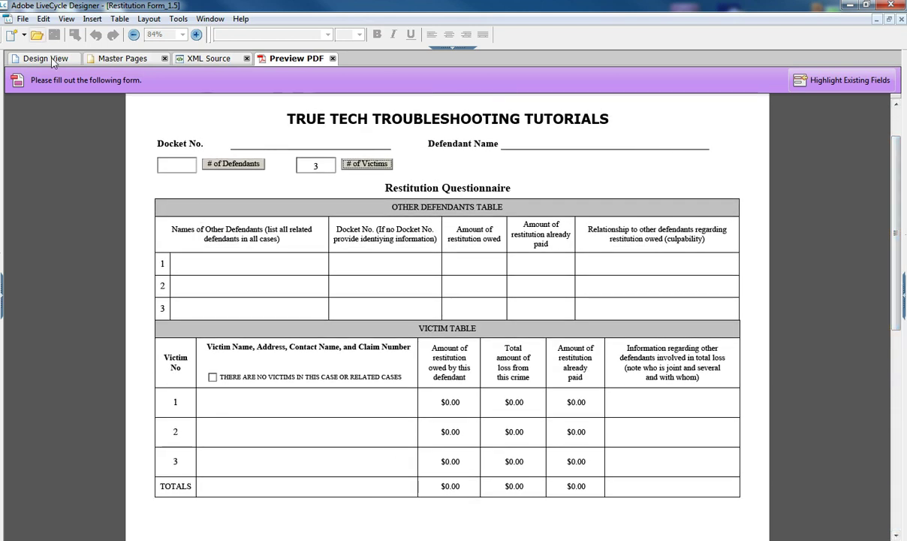
In design view, select the sfHeader subform, then the # of Defendants button cmdDef.
left_click(47, 59)
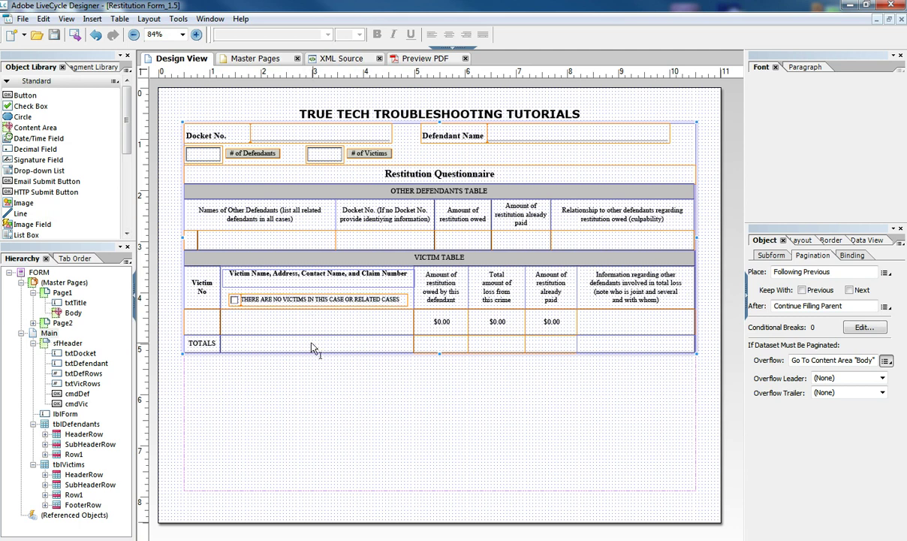
left_click(67, 343)
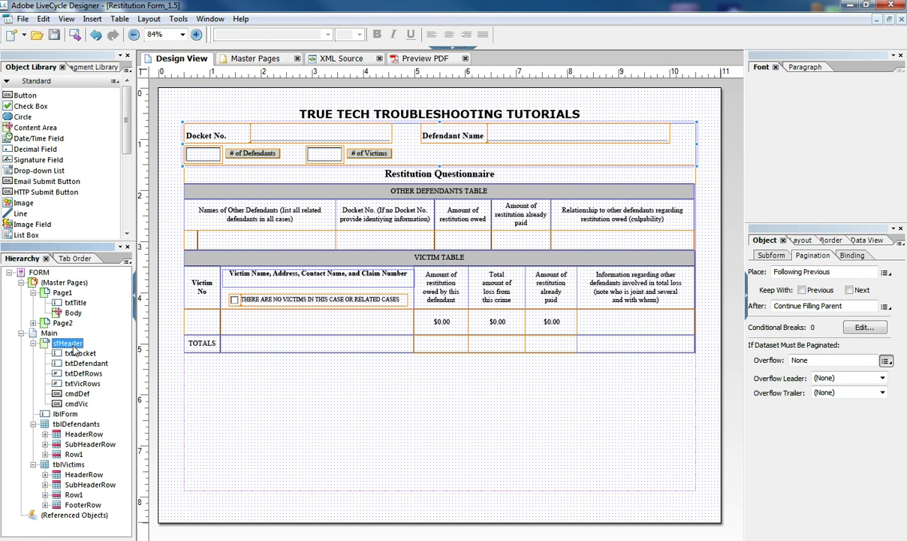
left_click(772, 255)
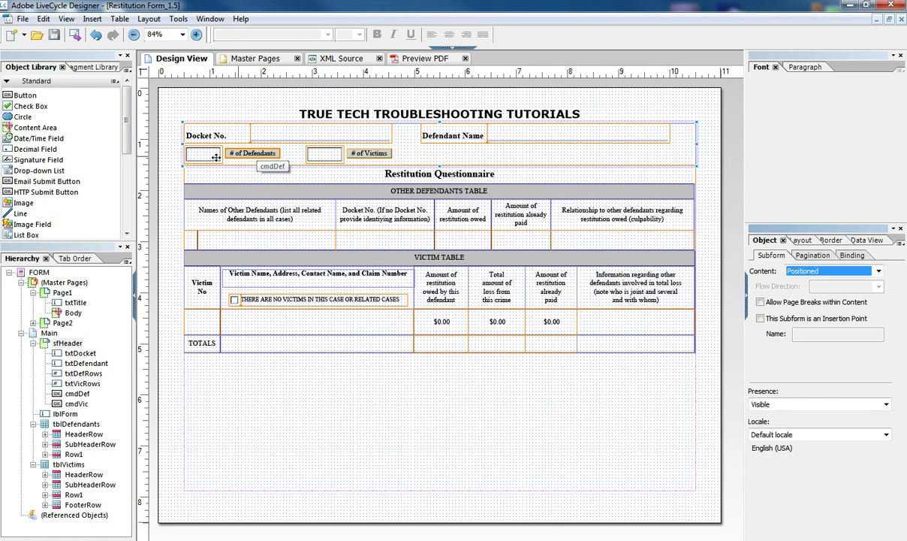
left_click(305, 154)
left_click(193, 154)
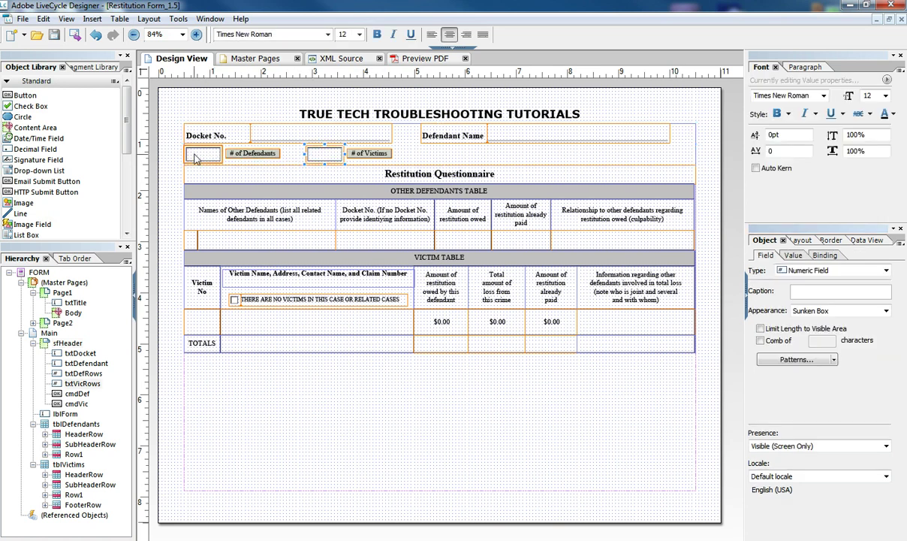
left_click(252, 158)
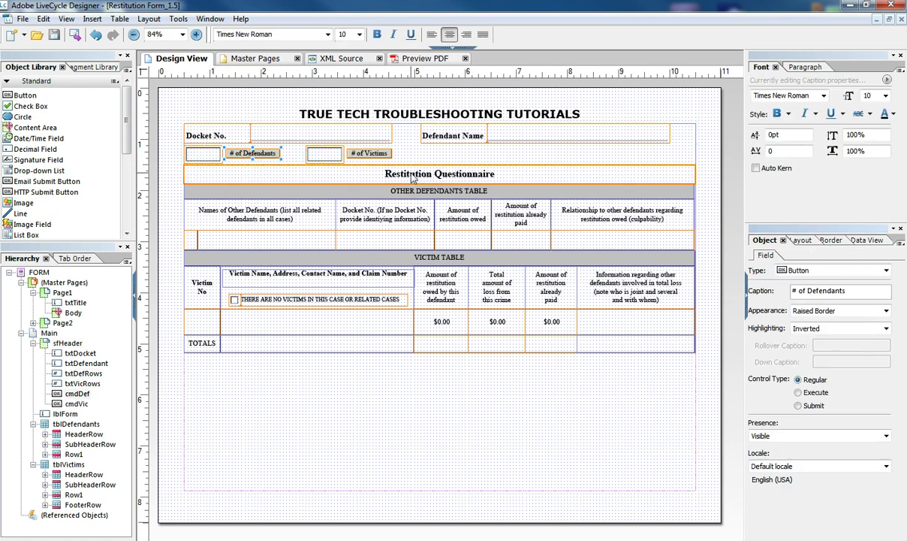
left_click(470, 48)
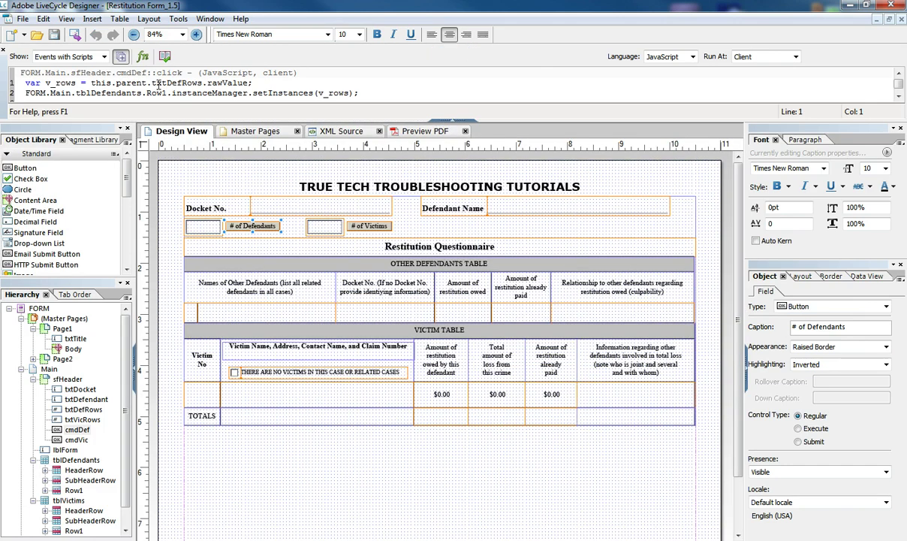
left_click_drag(352, 101, 15, 77)
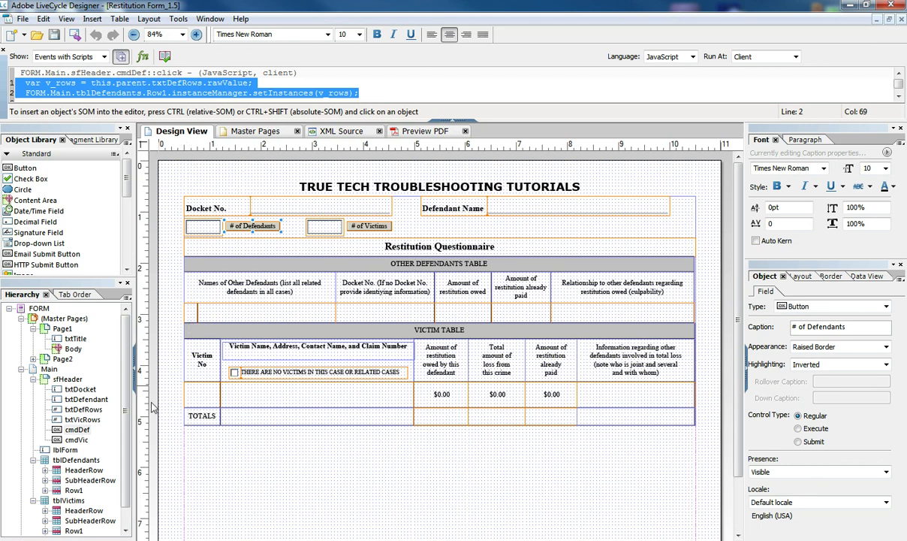
left_click_drag(128, 398, 128, 417)
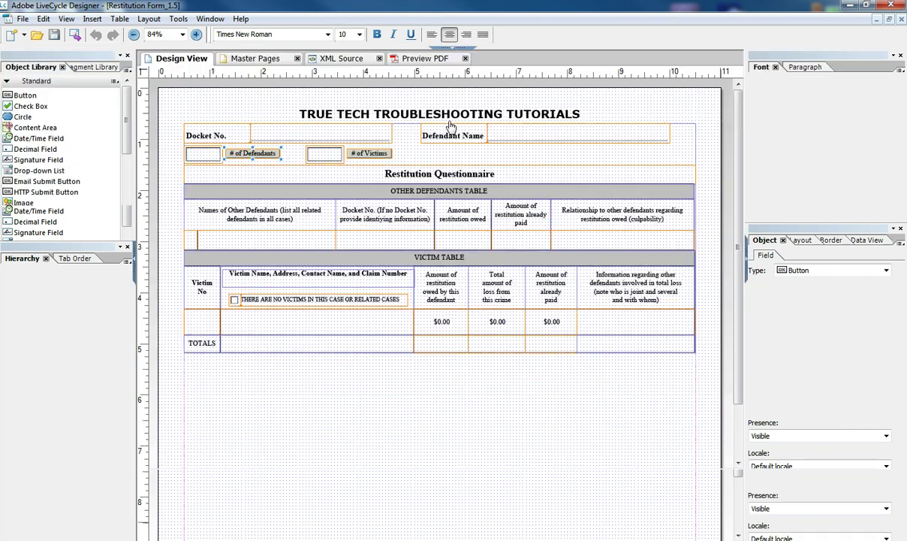
left_click(451, 119)
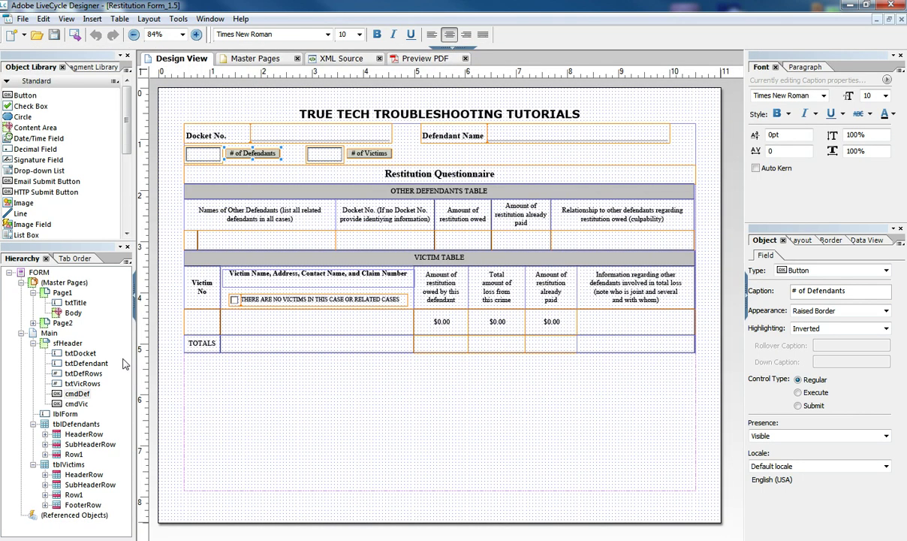
left_click(75, 425)
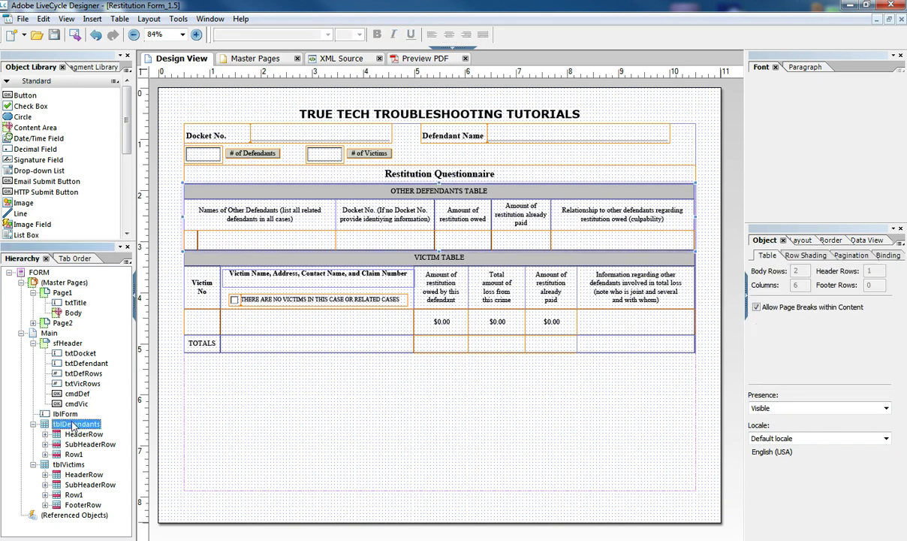
left_click(886, 256)
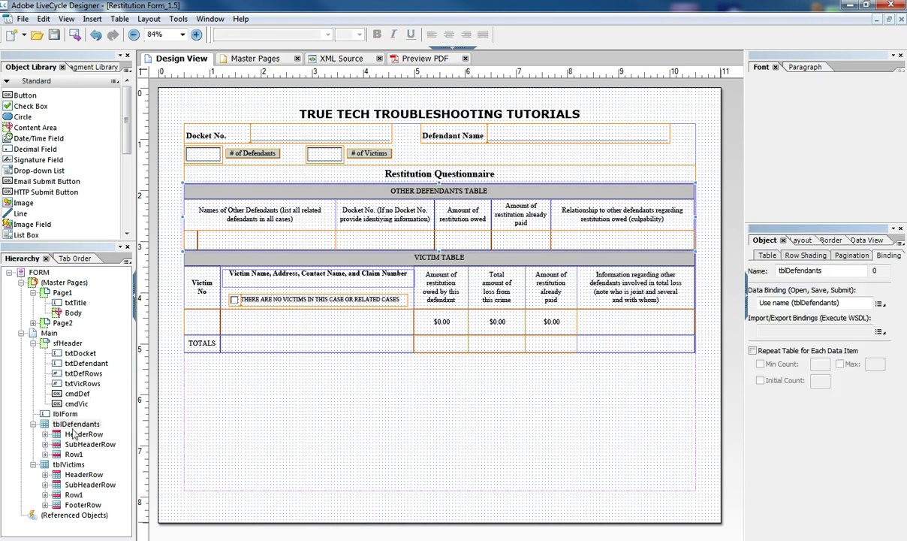
left_click(82, 434)
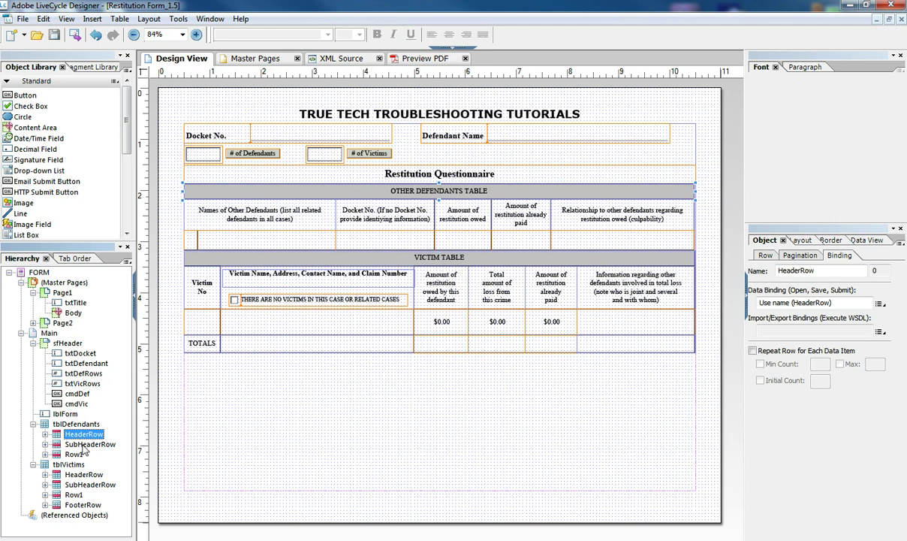
left_click(83, 444)
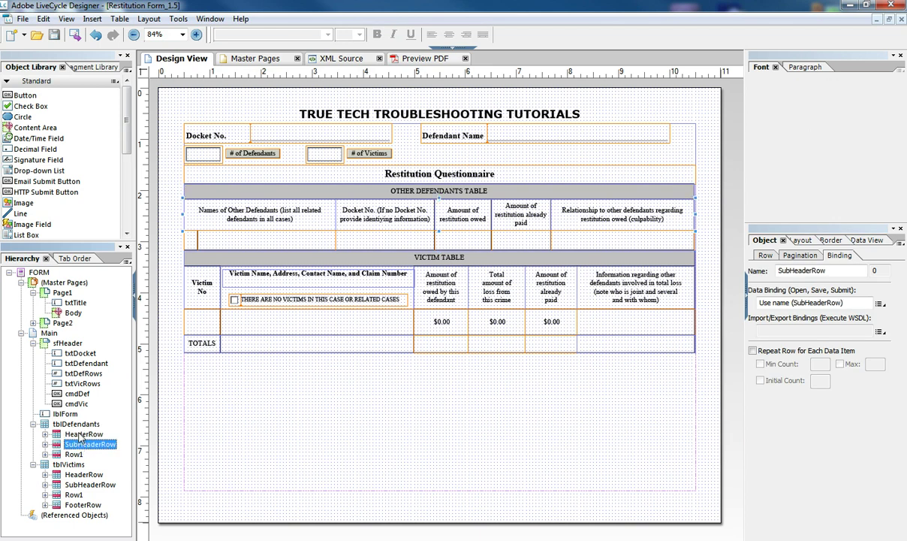
left_click(79, 436)
left_click(85, 444)
left_click(83, 434)
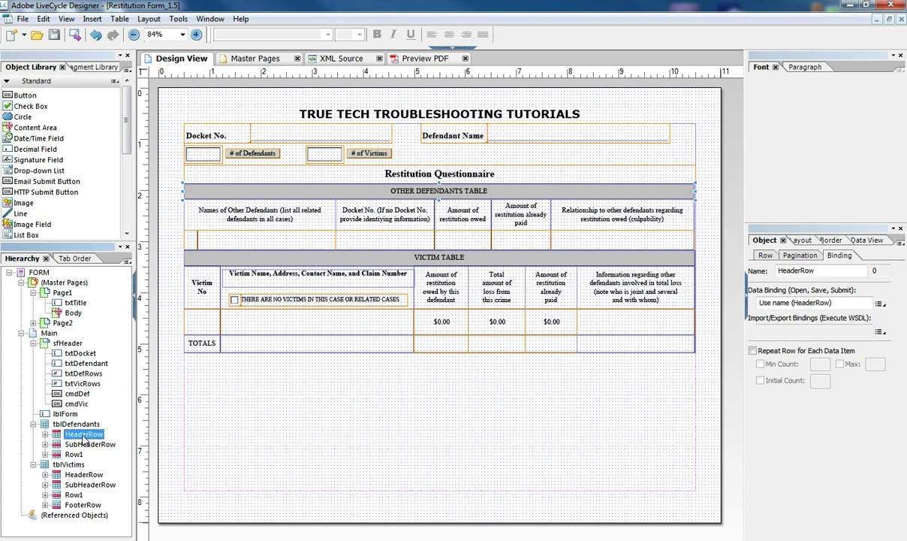
left_click(86, 445)
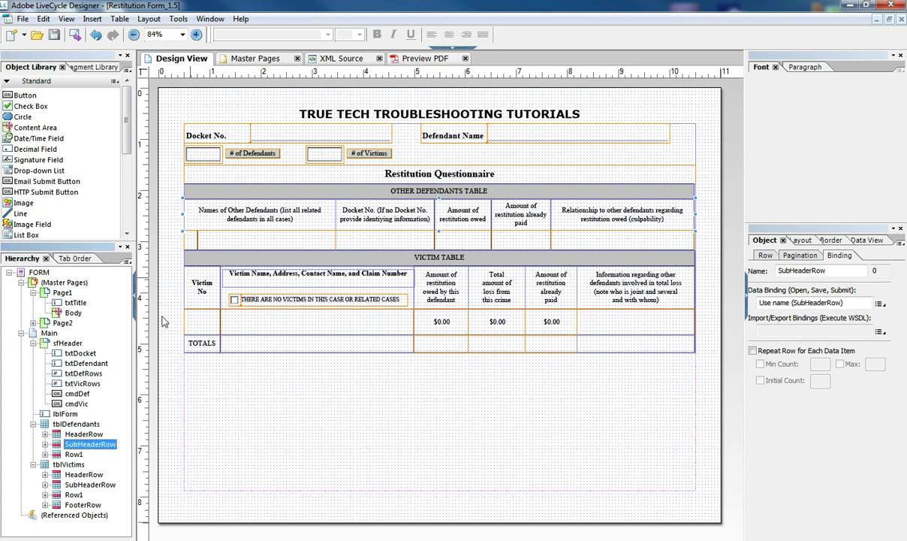
left_click(57, 455)
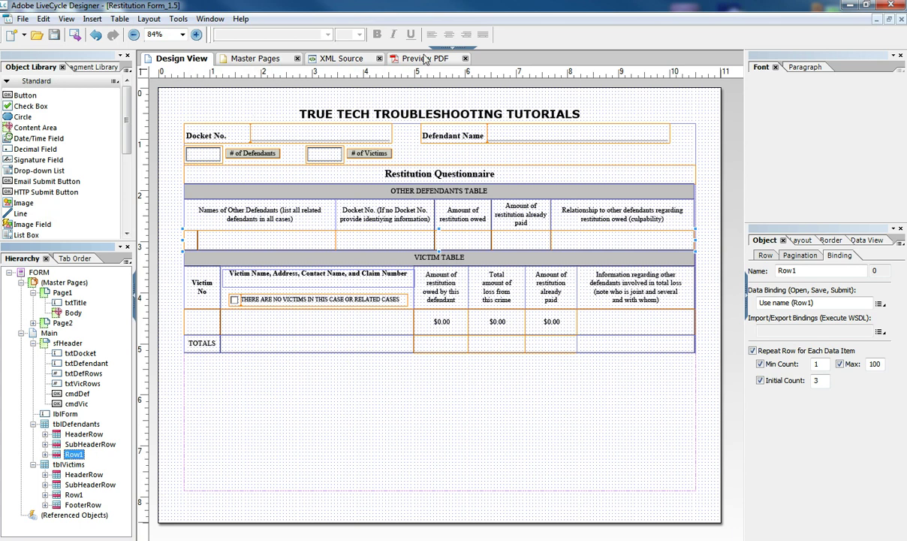
Highlight tblDefendants.Row1 in cmdDef's click script, then select that Row1 (min 1, max 100, initial 3).
left_click(250, 154)
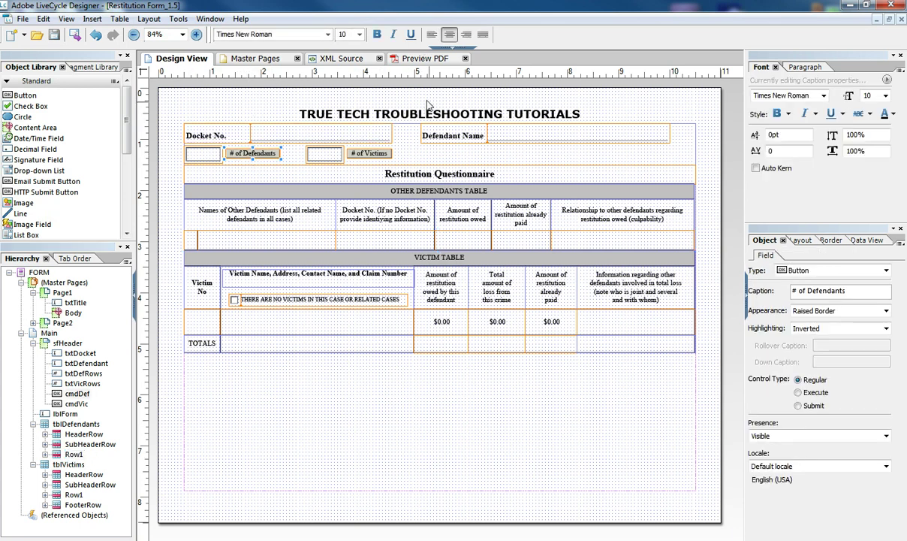
left_click(454, 48)
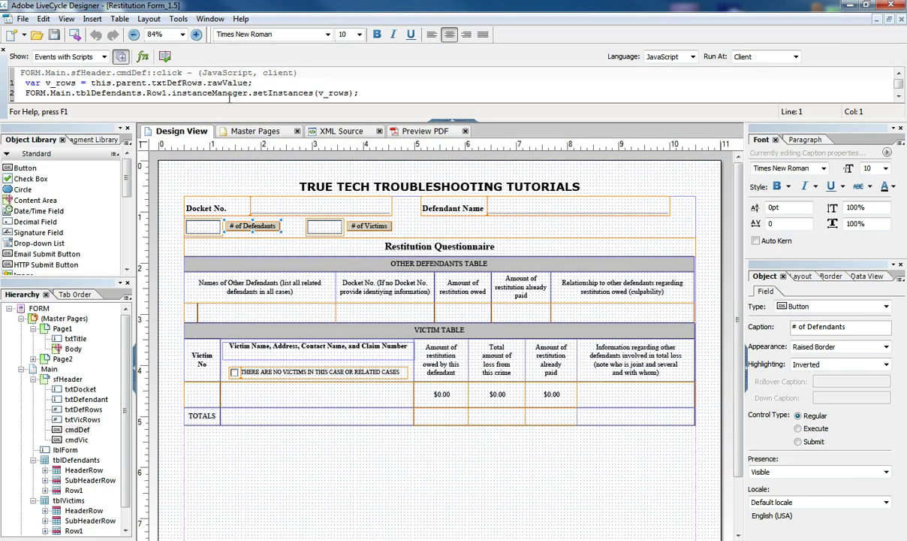
left_click_drag(167, 94, 76, 93)
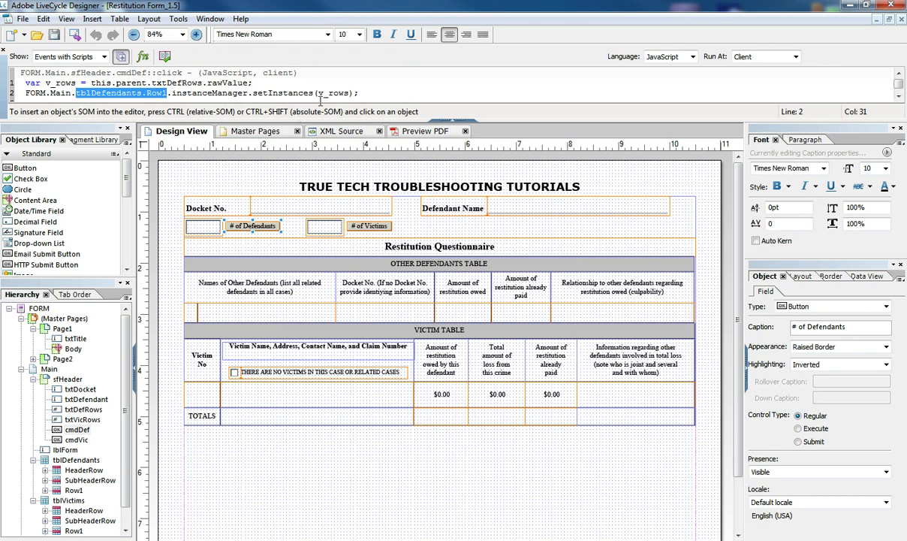
left_click(458, 121)
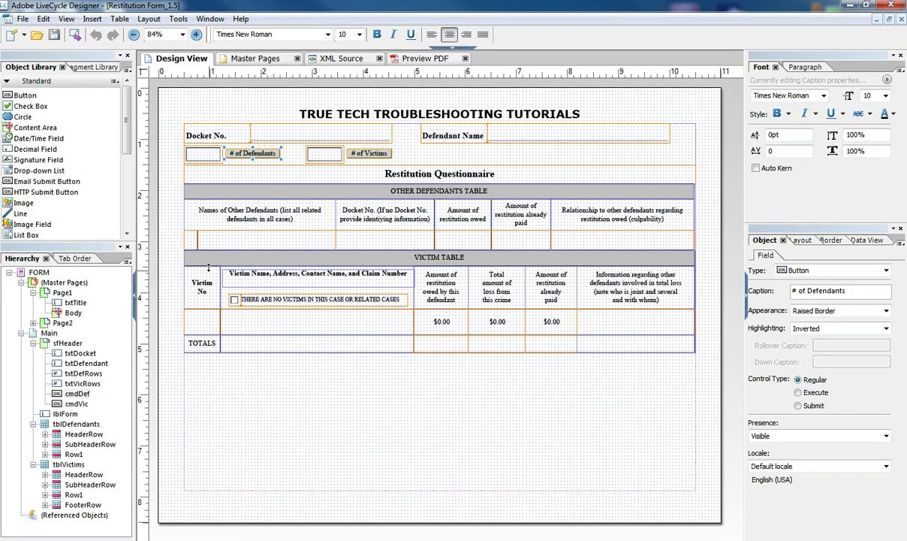
left_click(74, 454)
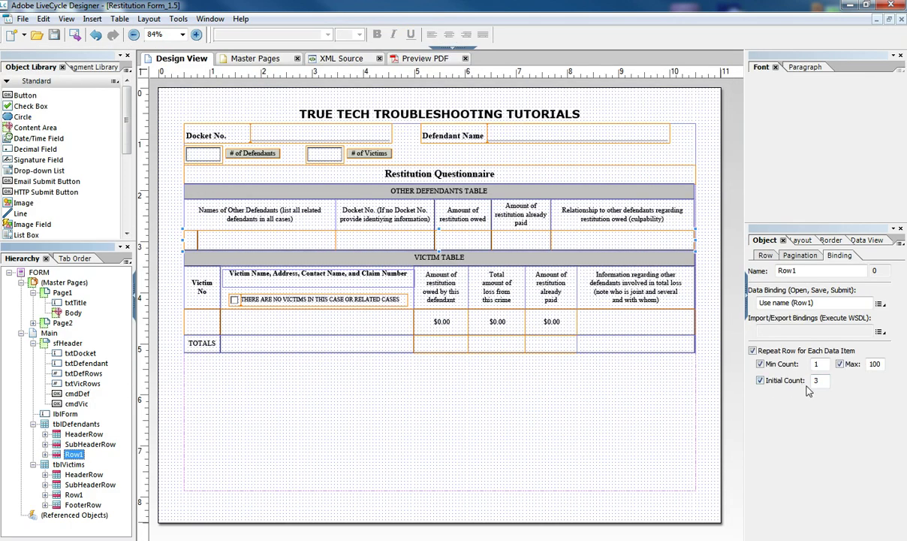
left_click(426, 57)
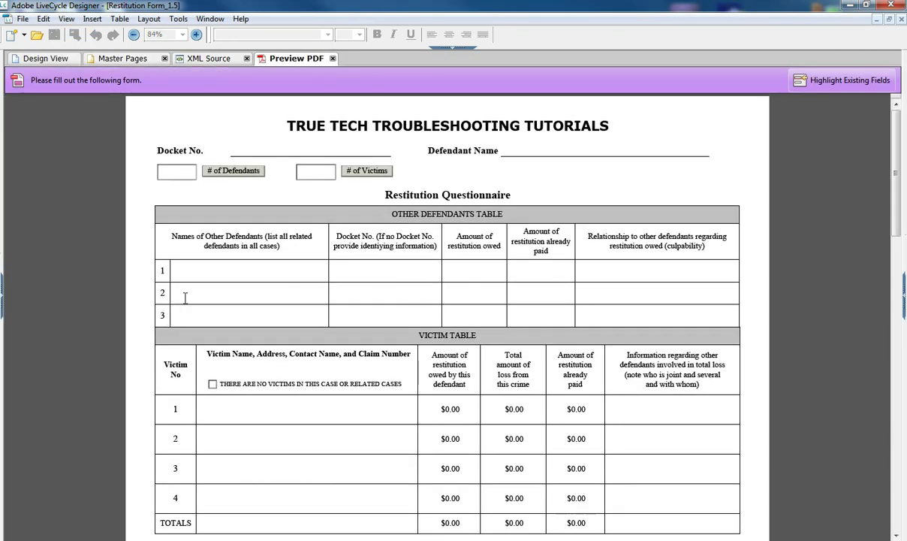
type("4")
key("Tab")
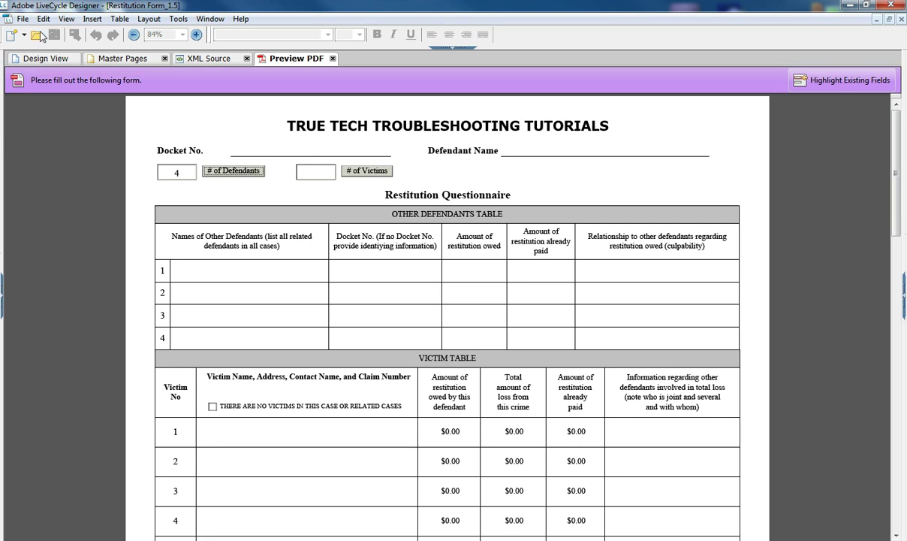
Step through tblVictims' HeaderRow, SubHeaderRow, Row1 and FooterRow, ending on Row1 (min 1, max 200, initial 5).
left_click(45, 58)
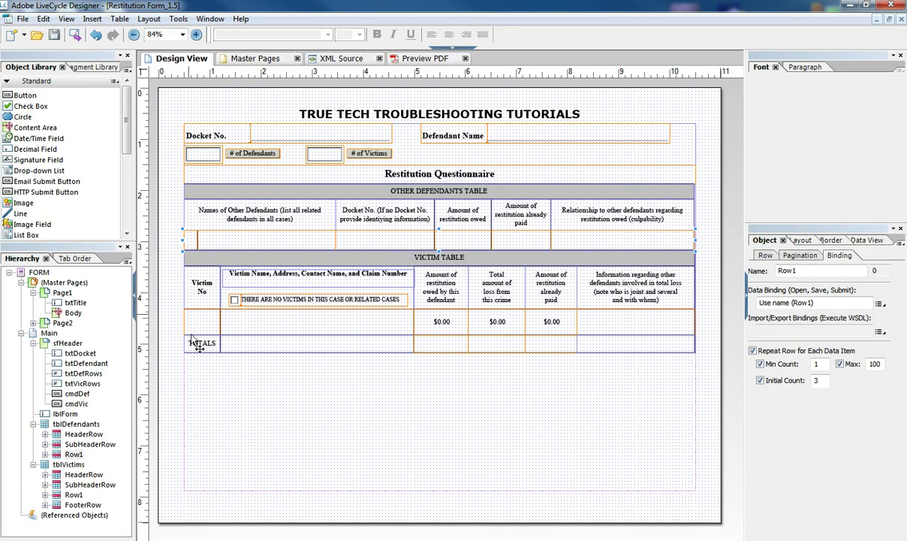
left_click(217, 259)
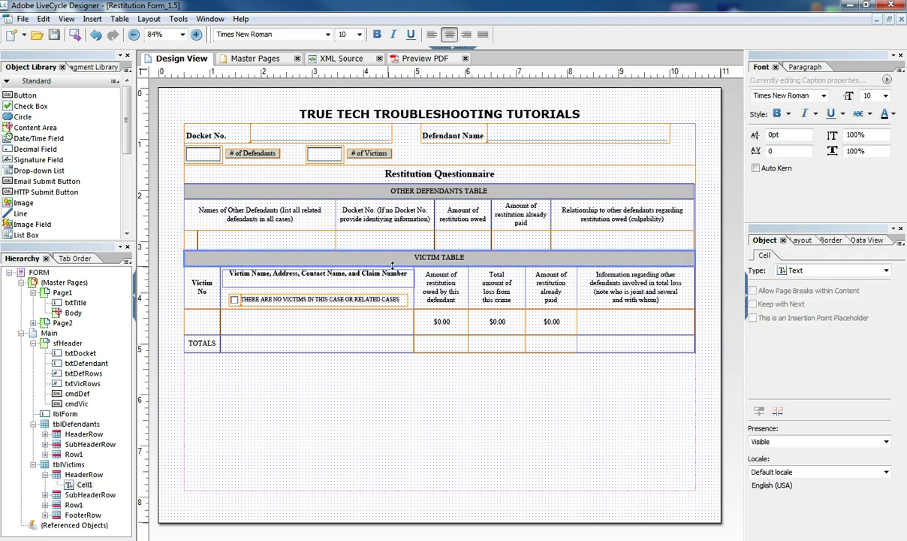
left_click(46, 474)
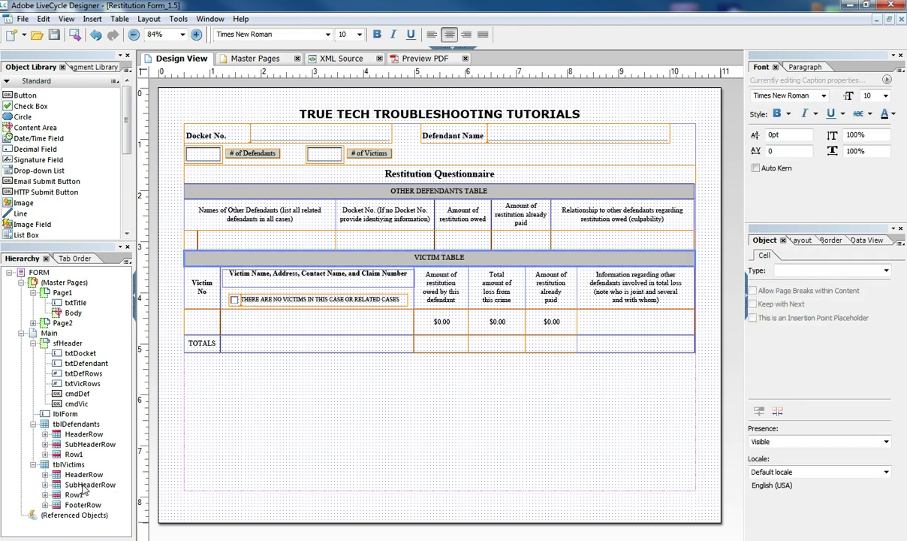
left_click(82, 484)
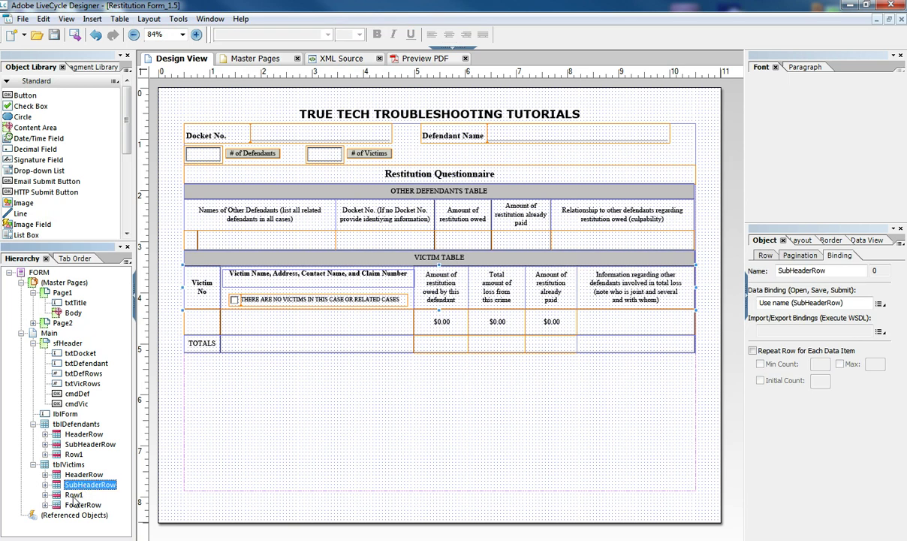
left_click(74, 496)
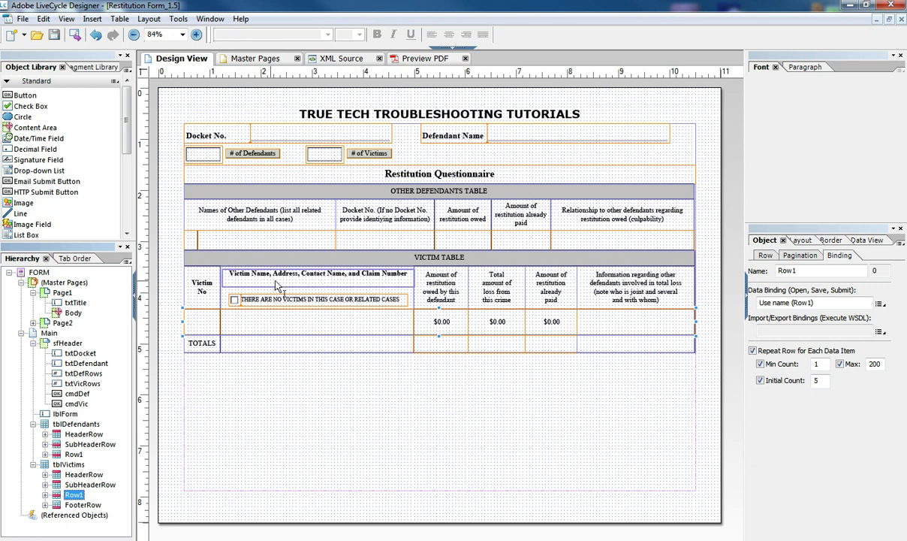
left_click(91, 505)
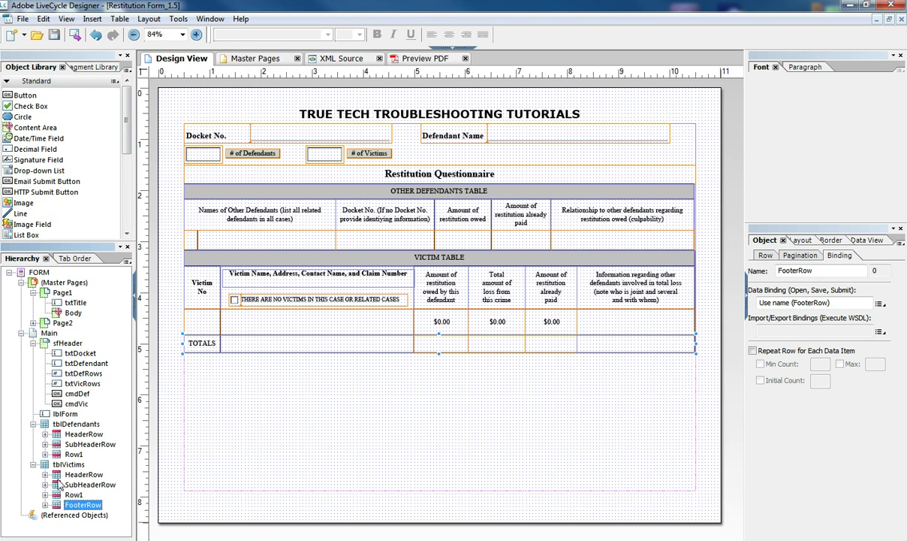
left_click(79, 475)
left_click(84, 484)
left_click(73, 495)
left_click(63, 475)
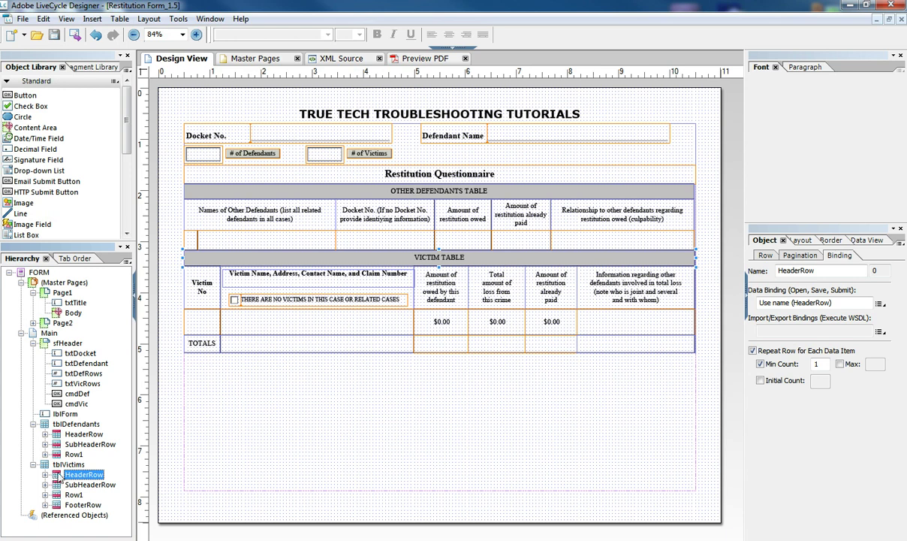
left_click(72, 505)
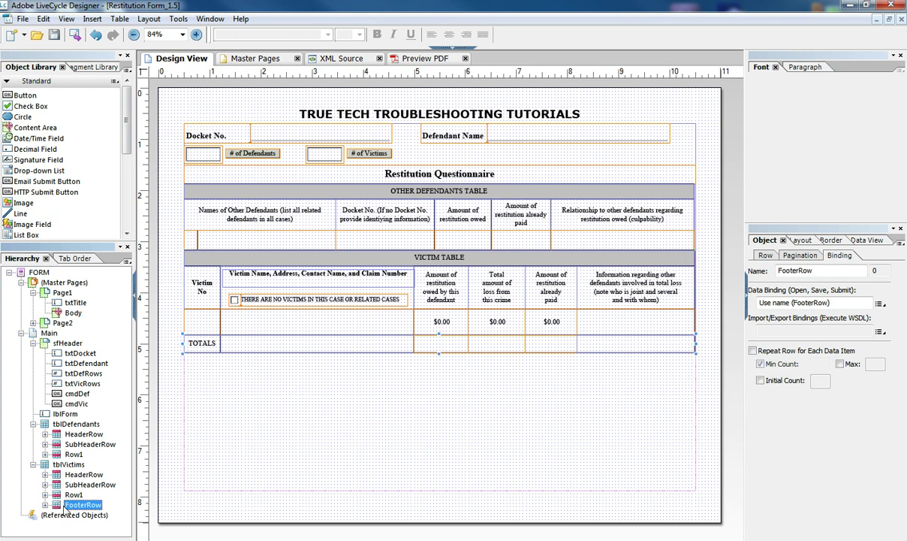
left_click(71, 495)
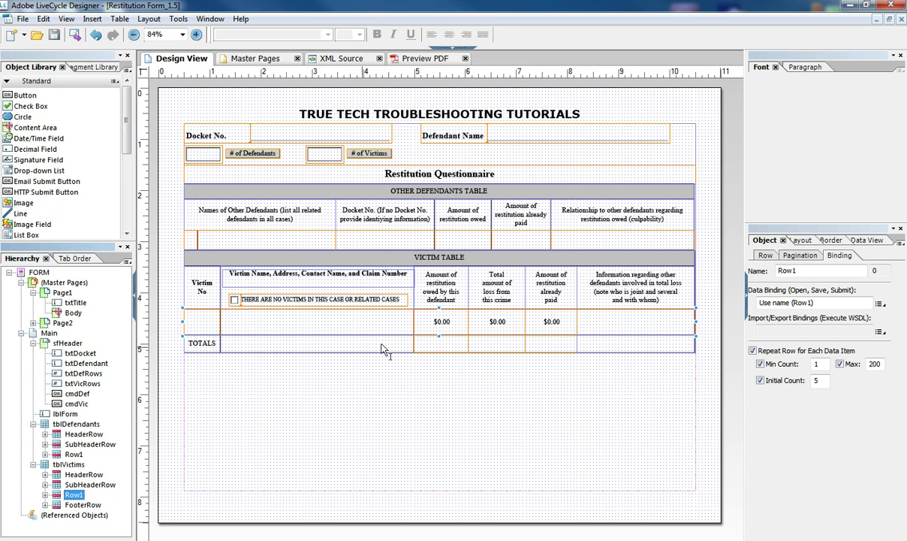
Select txtTotalRest, inspect its Cell and Value settings, and highlight its Sum calculate script.
left_click(440, 349)
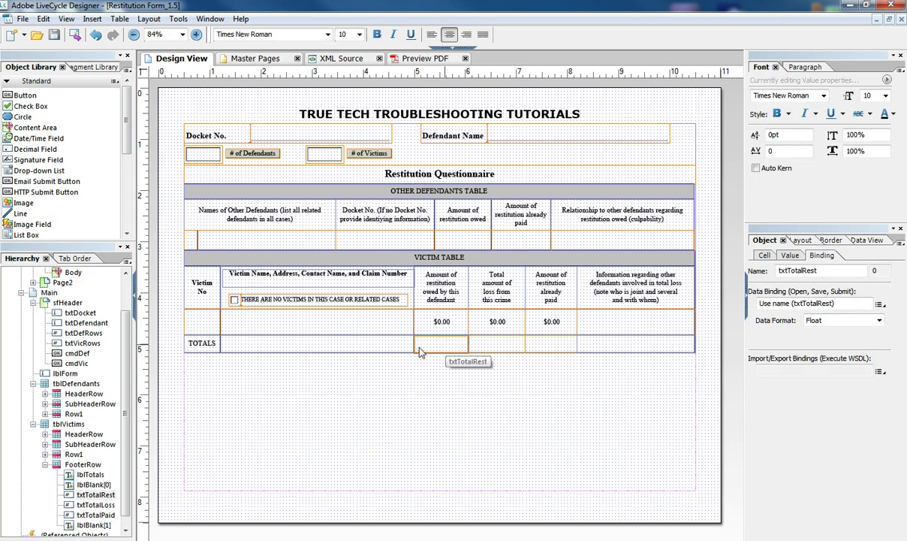
left_click(94, 495)
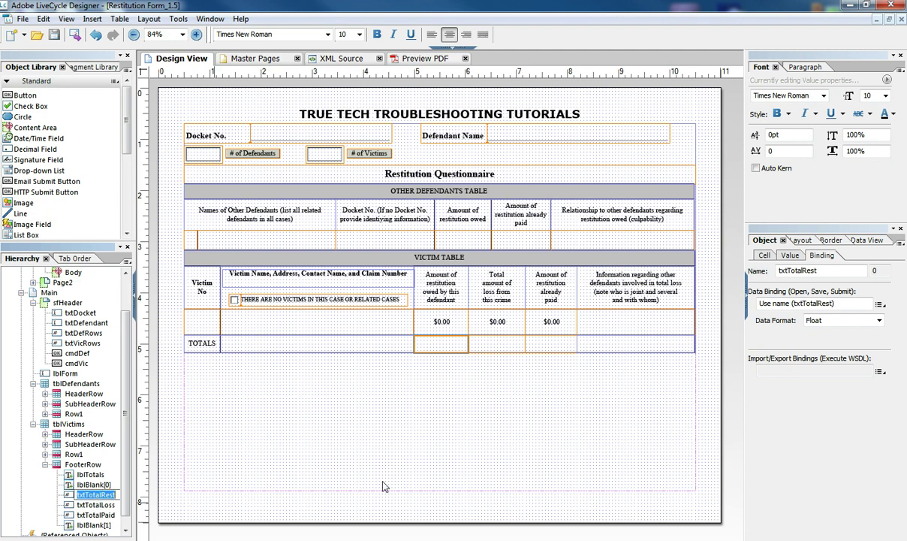
left_click(765, 255)
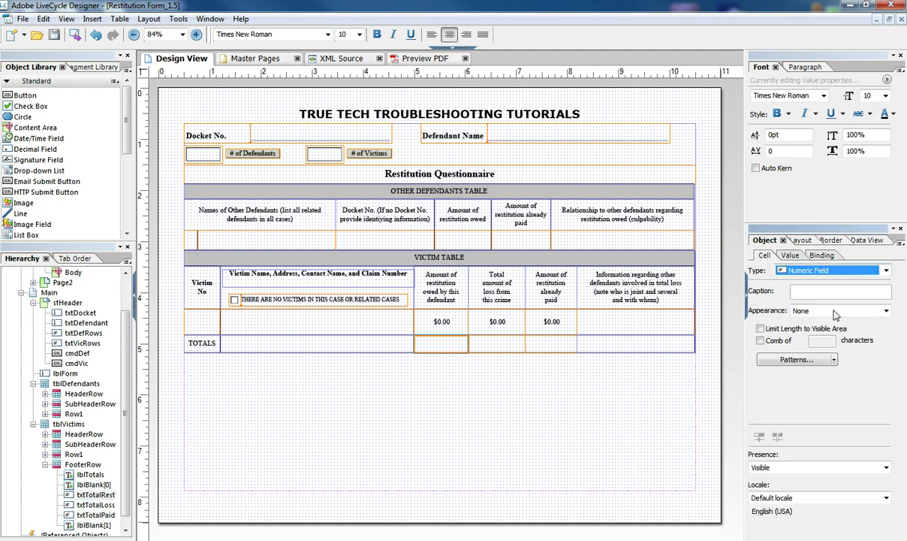
left_click(790, 256)
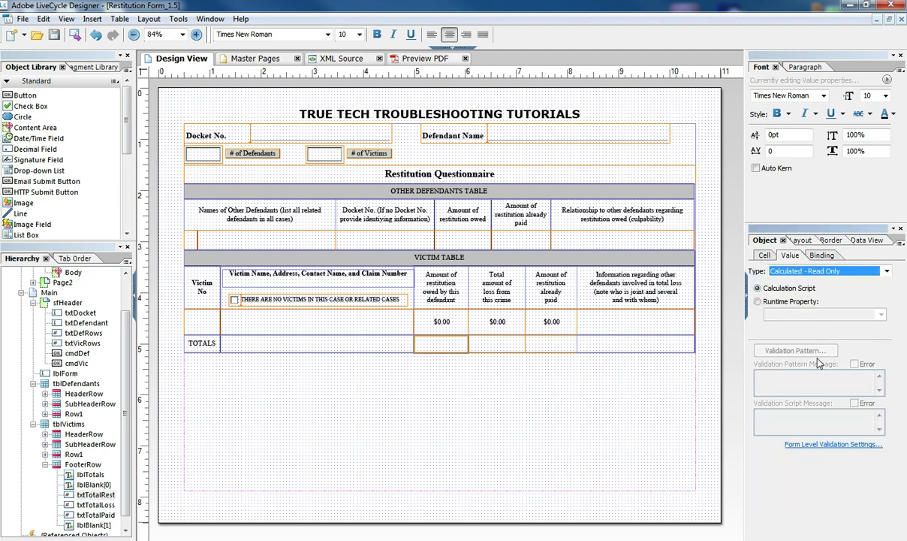
left_click(887, 272)
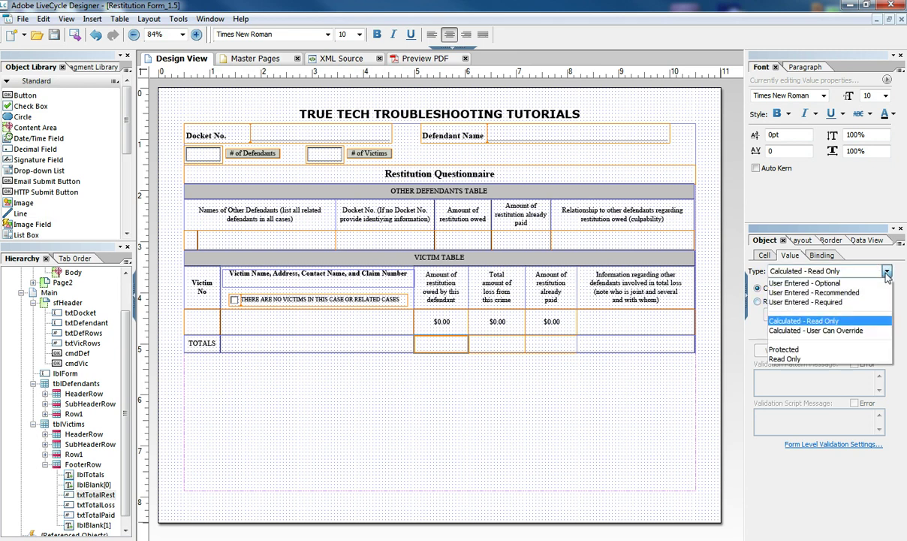
left_click(804, 320)
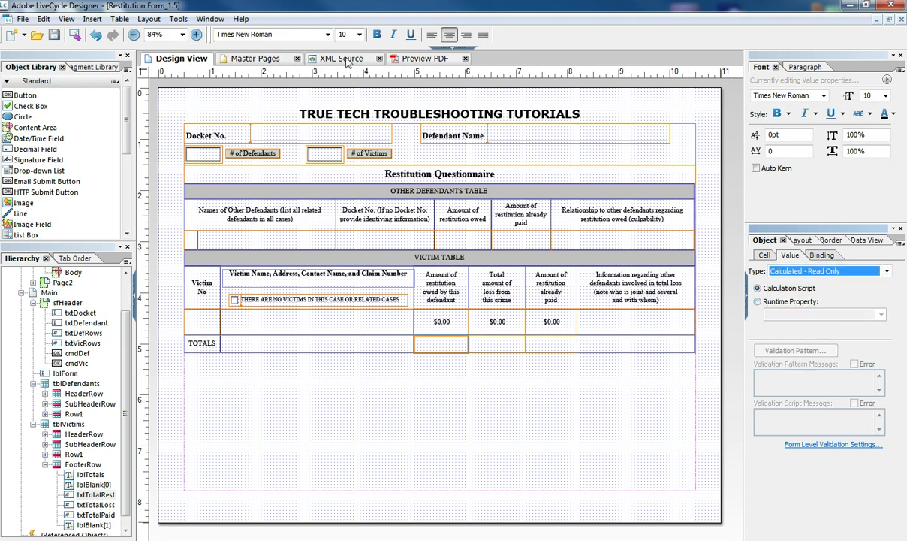
left_click(449, 47)
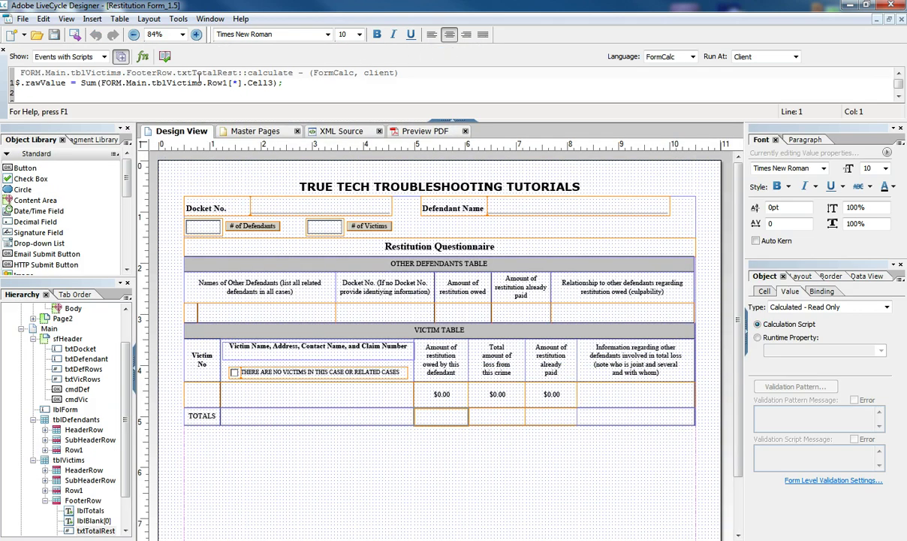
left_click_drag(303, 82, 14, 83)
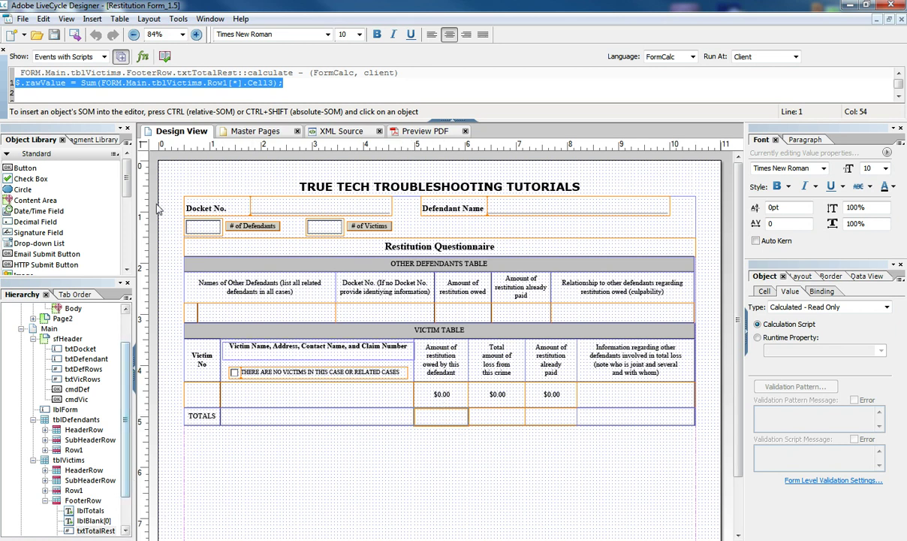
Hide the script editor and review Row1 Cell3's currency display pattern without changes.
left_click(455, 120)
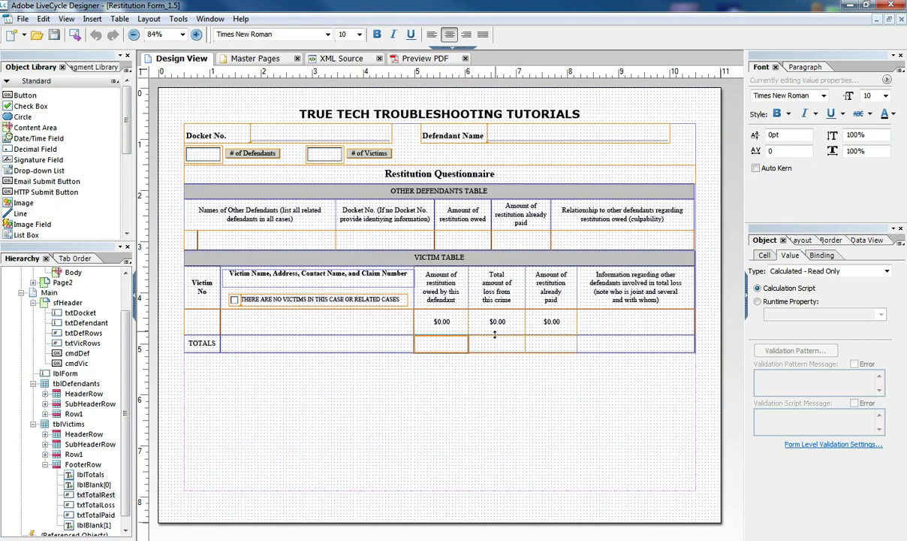
left_click(541, 347)
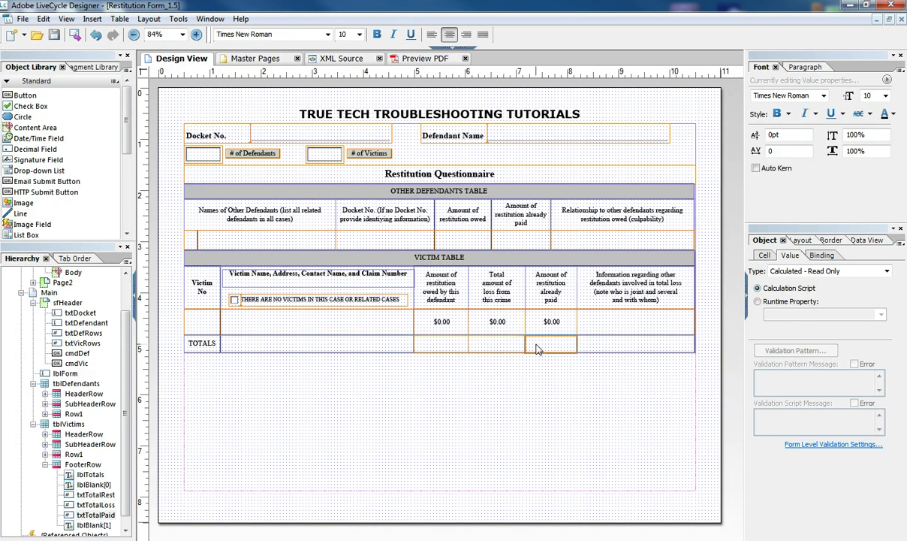
left_click(448, 331)
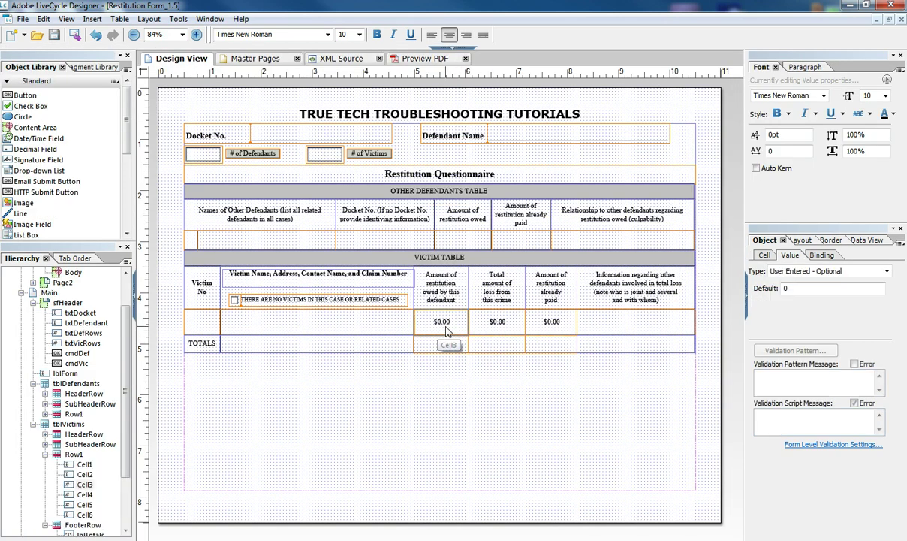
left_click(764, 256)
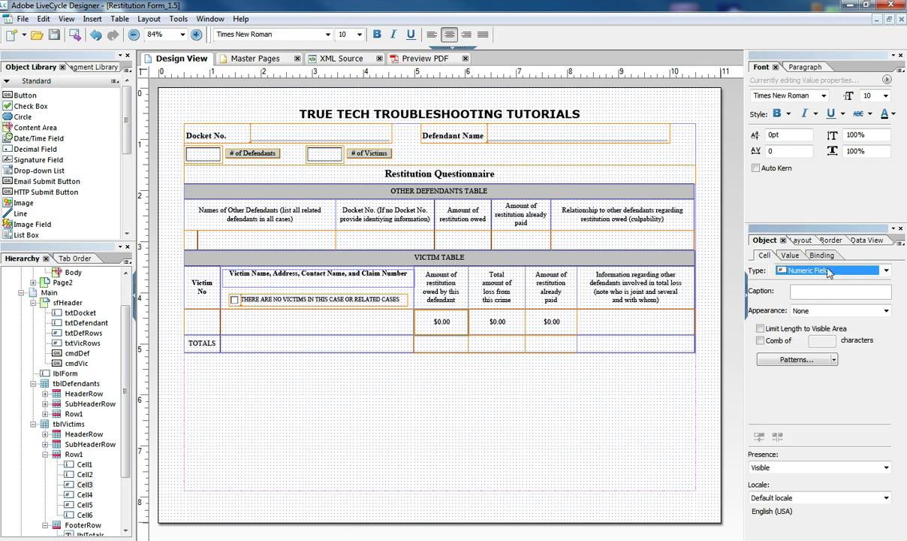
left_click(774, 359)
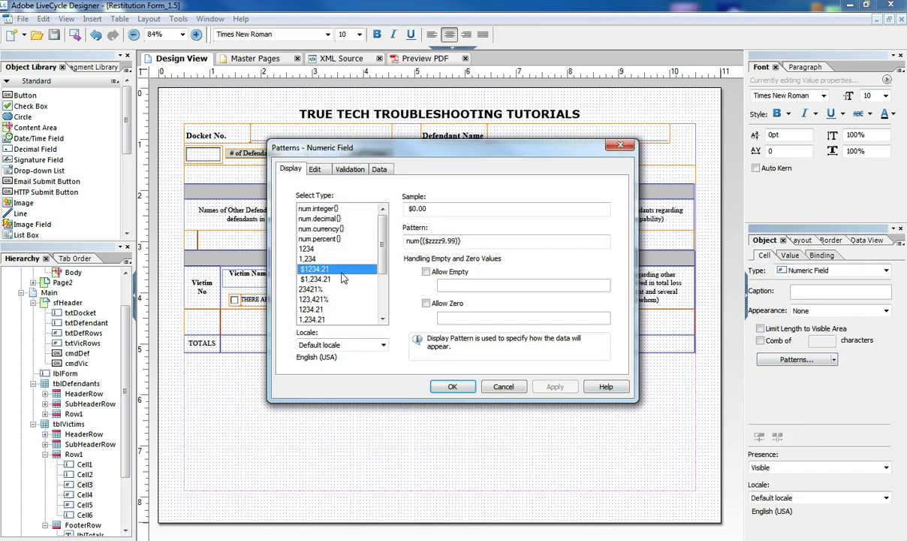
left_click(513, 386)
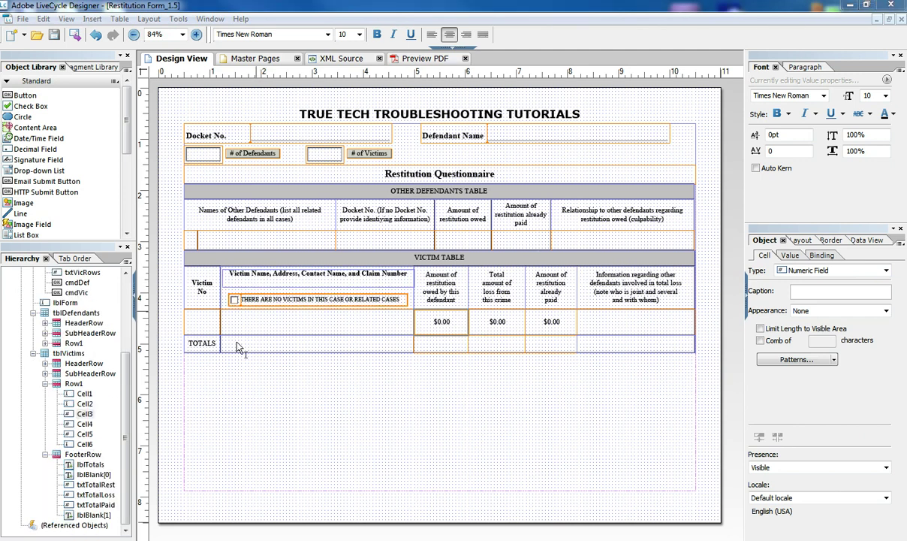
Select Cell1 in Row1 of the defendants table.
left_click(206, 323)
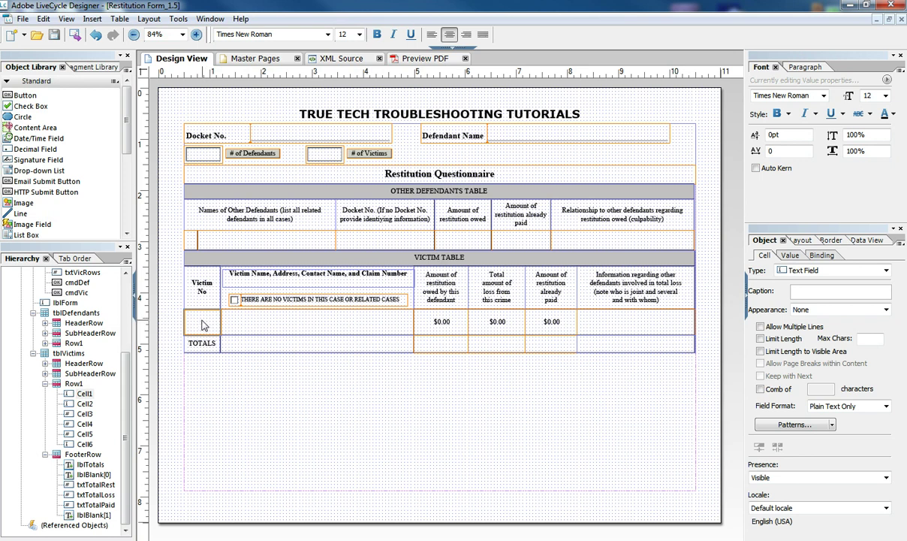
left_click(45, 344)
left_click(73, 354)
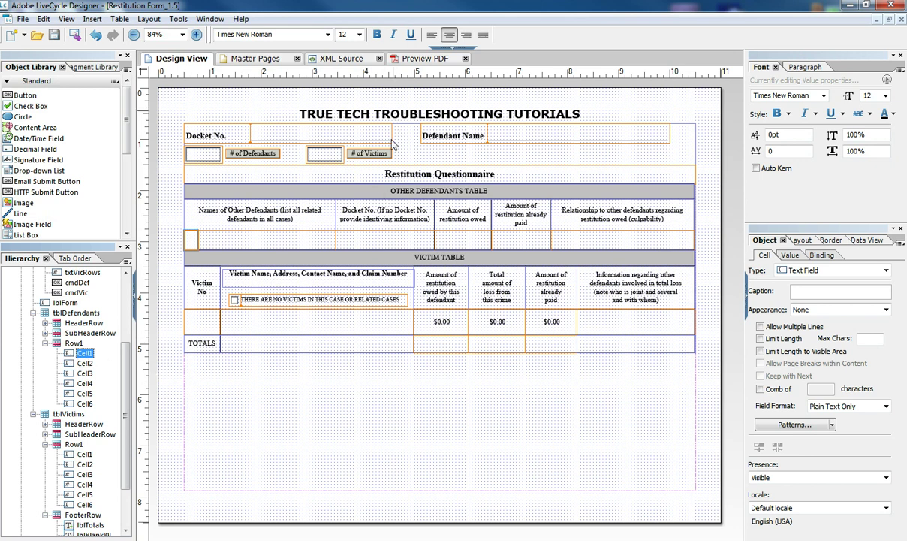
Preview the PDF, grow the Other Defendants table to 10 rows, then return to Design View.
left_click(419, 59)
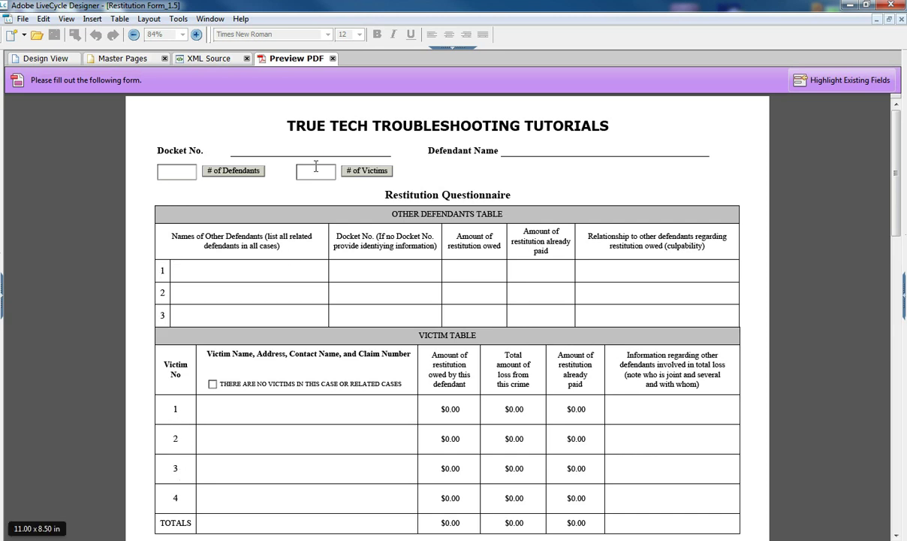
left_click(180, 172)
type("10")
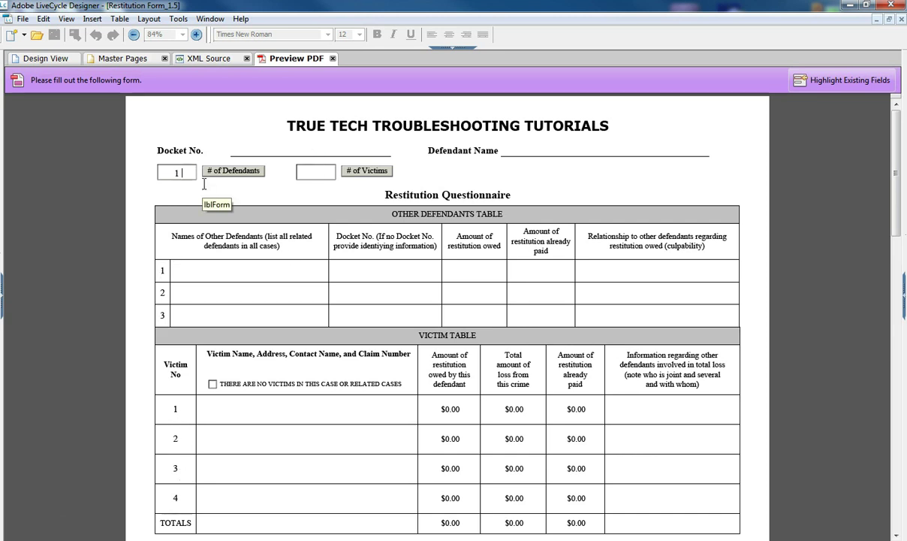
left_click(234, 171)
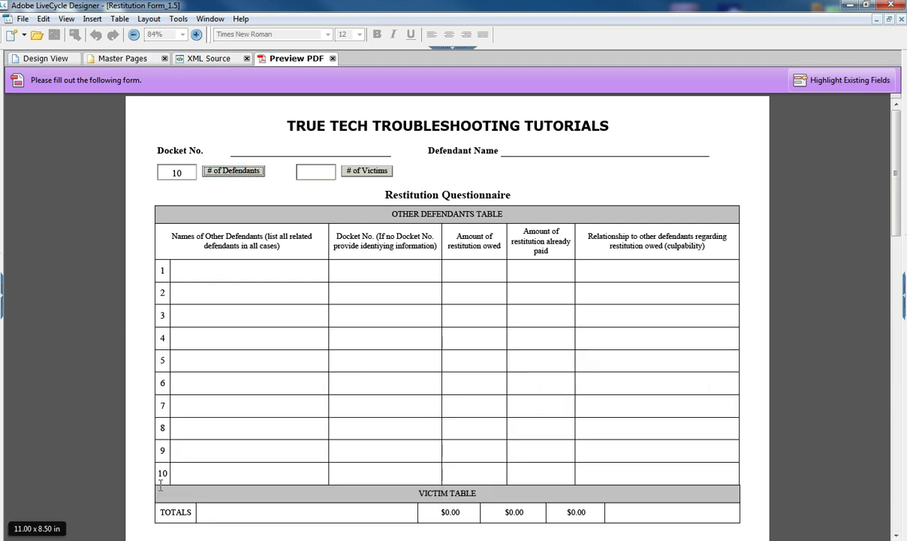
left_click(52, 59)
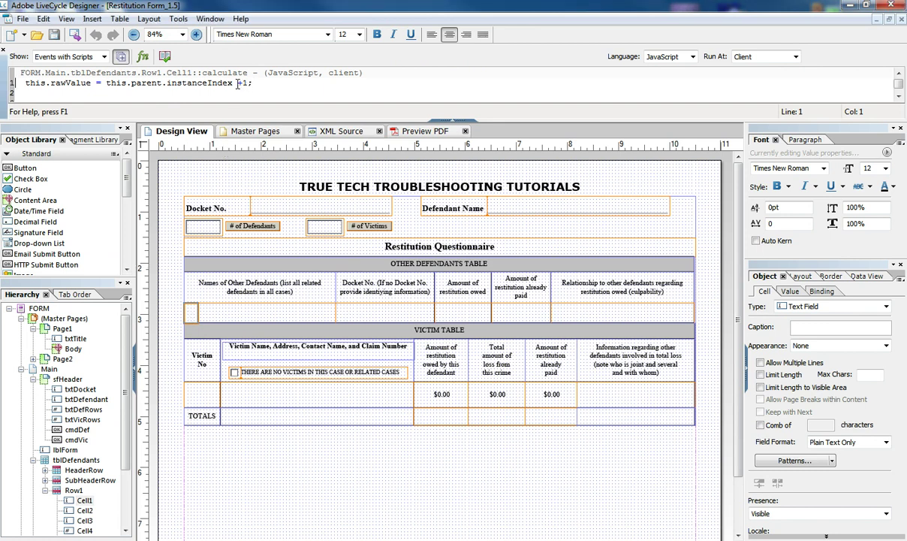
Remove +1 from the row-number script, preview numbering from 0, then restore the +1.
left_click_drag(236, 84, 247, 87)
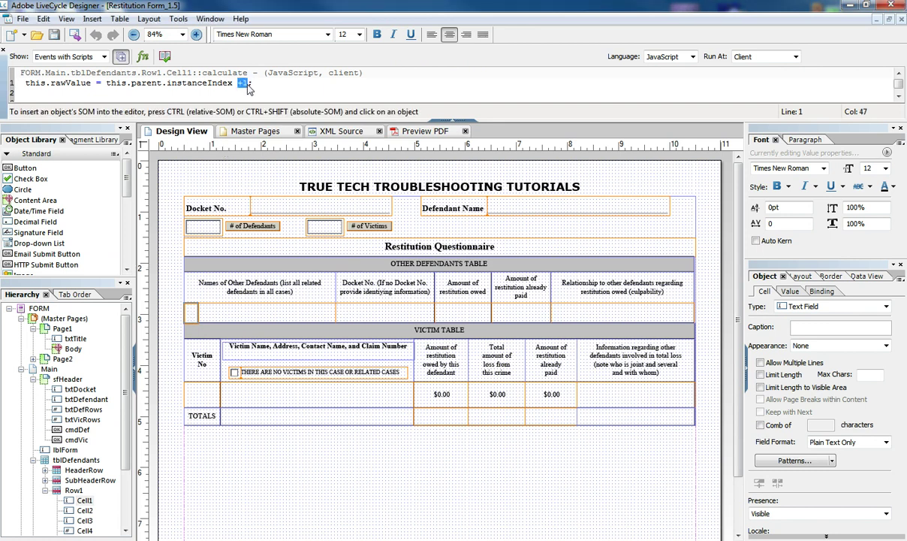
key("BackSpace")
left_click(421, 131)
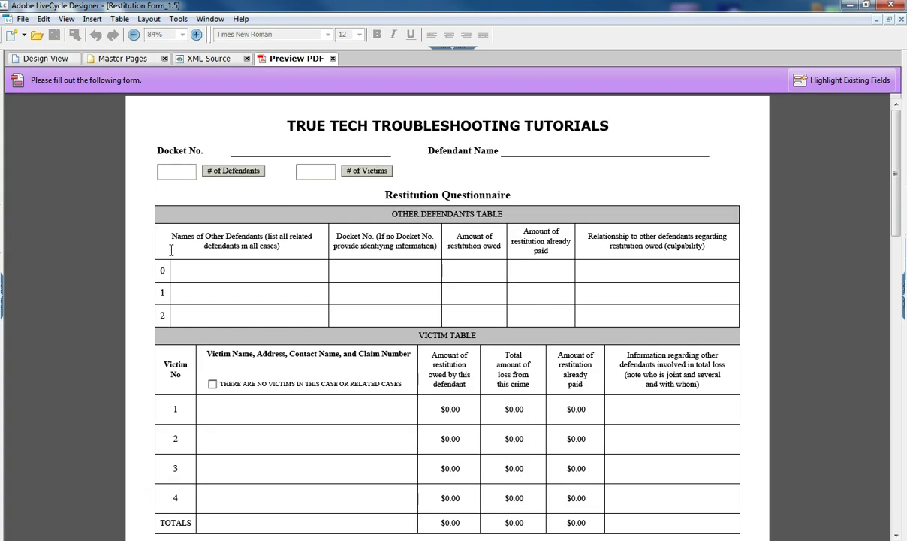
left_click(45, 58)
type("+1;")
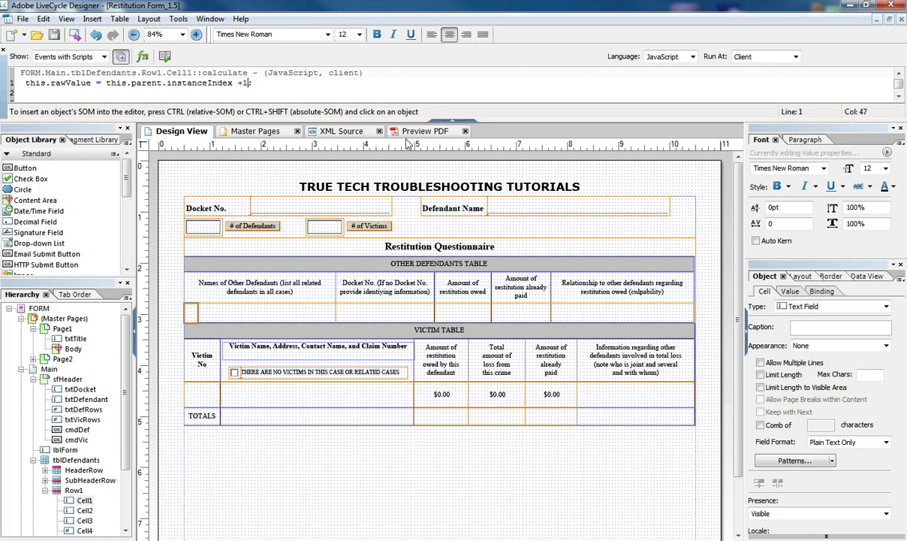
left_click(460, 122)
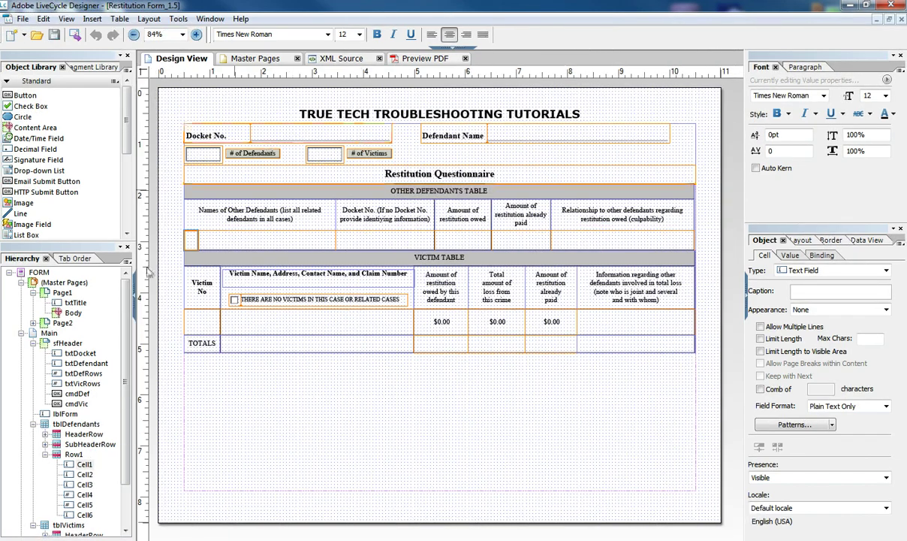
Drag the TTT Website library item below the TOTALS row to add truetechtroubleshooting.blogspot.com.
scroll(126, 179, "down", 2)
scroll(126, 179, "down", 5)
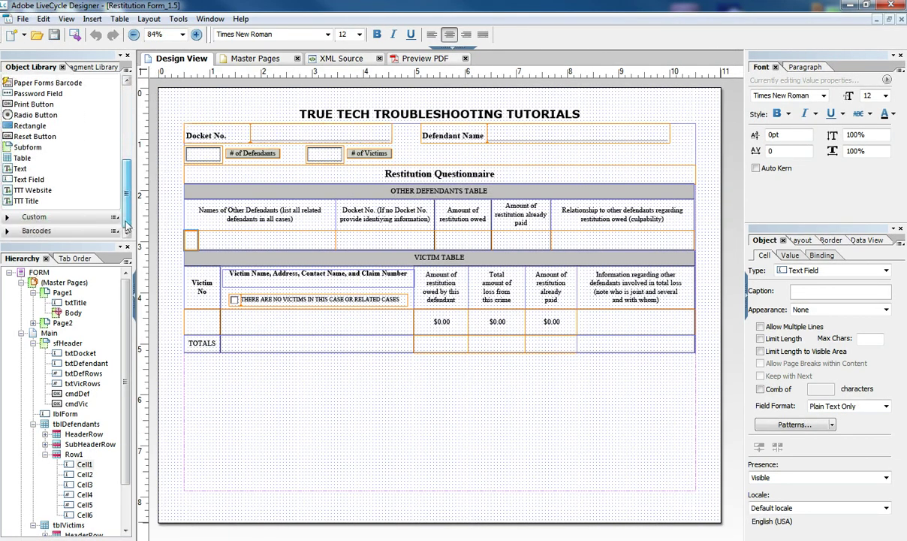
left_click(26, 200)
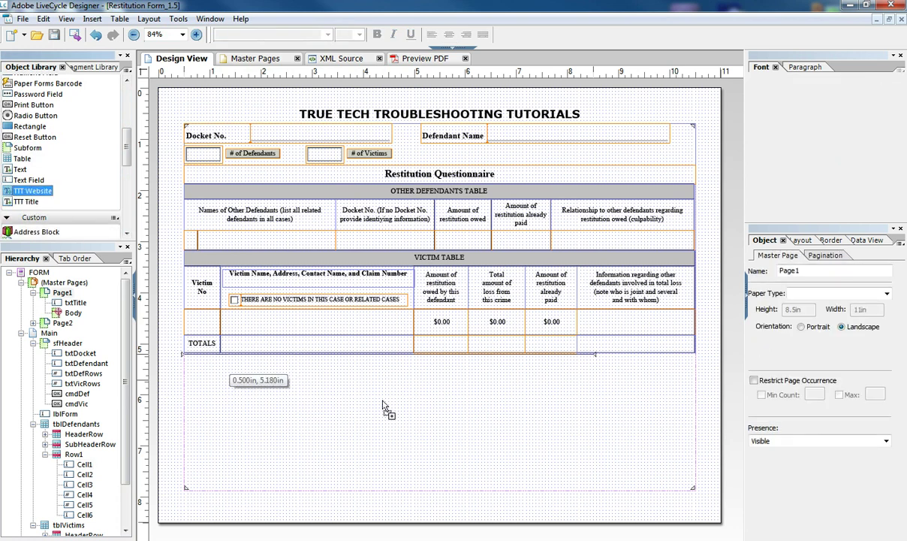
left_click_drag(26, 198, 196, 356)
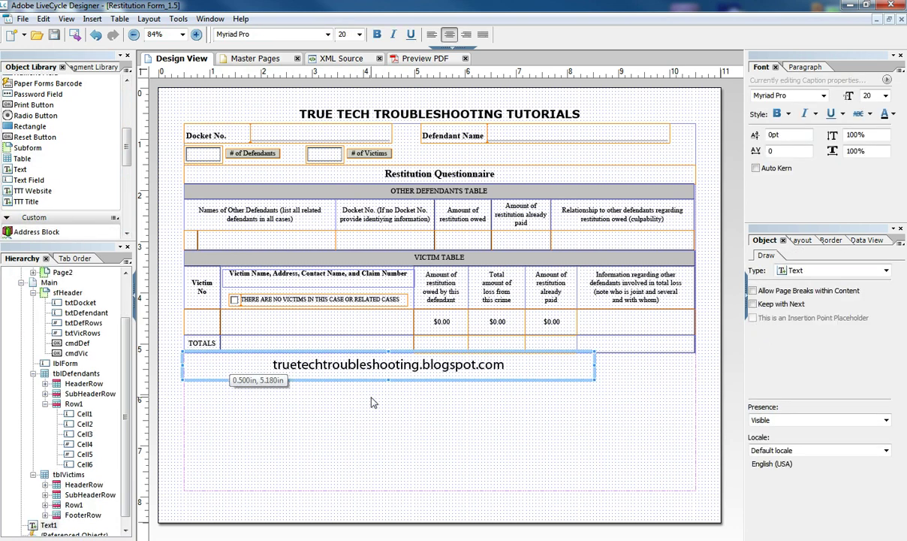